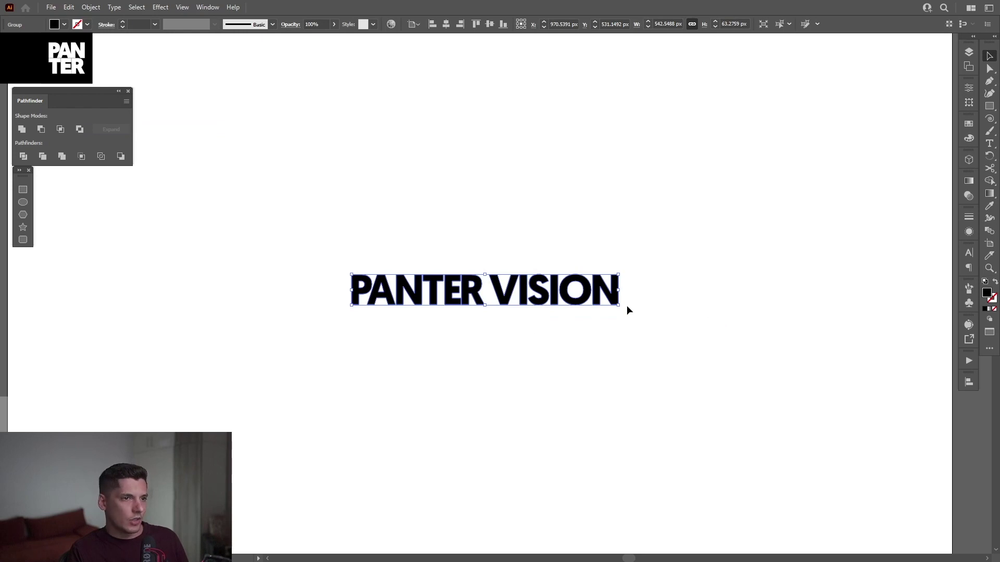
Enlarge the PANTER VISION text to about 1195 px wide and ungroup its letters.
drag(619, 305, 778, 345)
right_click(488, 296)
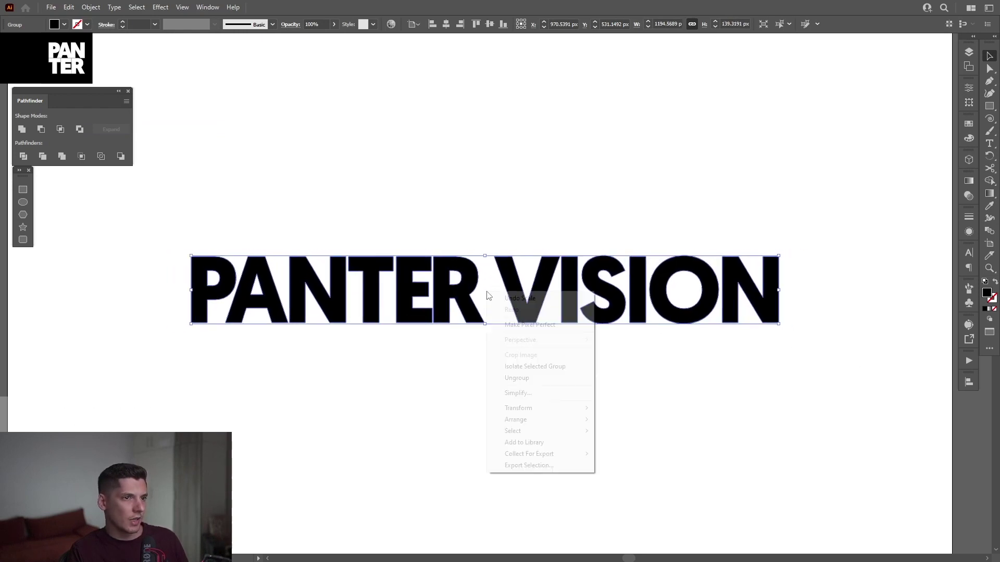
click(532, 377)
Group the letters of PANTER into one object and the letters of VISION into another.
drag(141, 223, 442, 300)
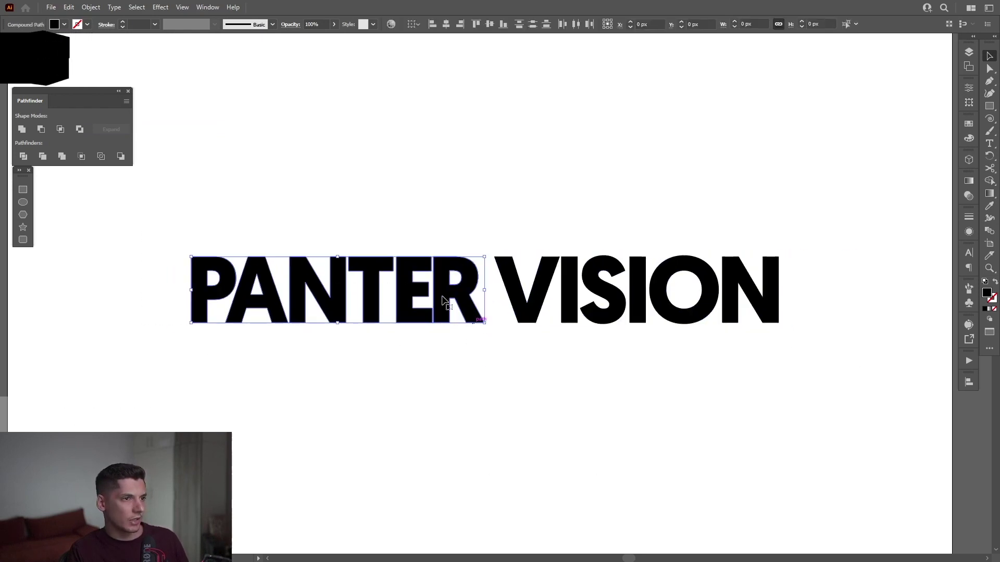
right_click(442, 301)
drag(467, 223, 96, 342)
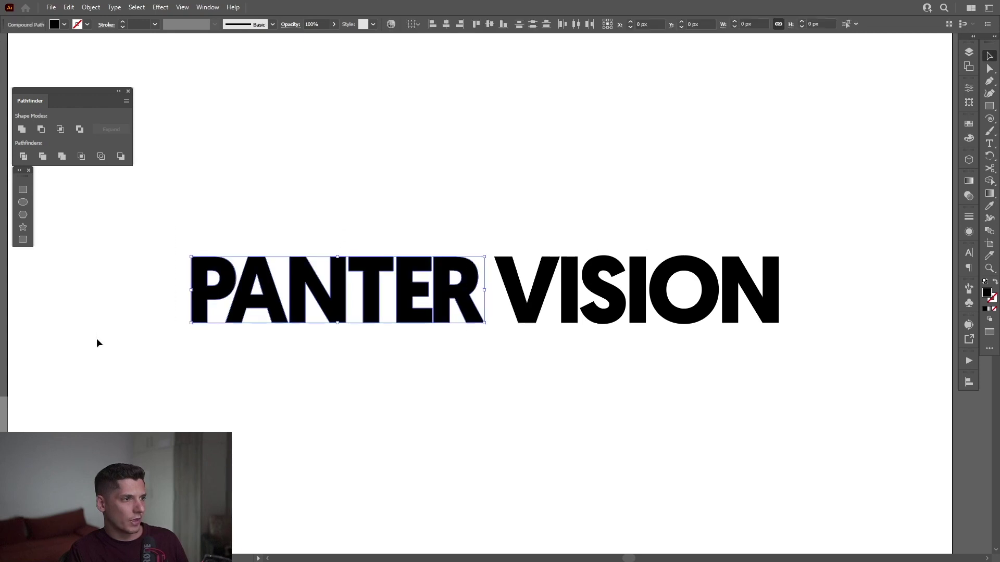
key(ctrl)
drag(509, 211, 837, 376)
key(ctrl)
key(ctrl+g)
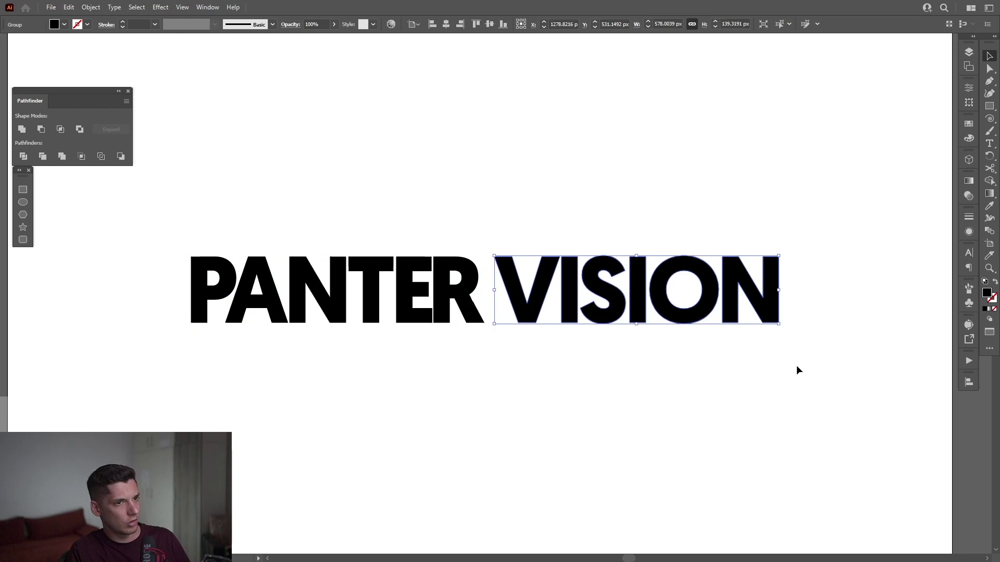
Move VISION flush against PANTER and place a duplicate of the combined text end to end with the original.
click(796, 367)
scroll(505, 283, up, 3)
drag(508, 282, 460, 282)
scroll(462, 282, down, 5)
drag(664, 351, 432, 292)
drag(664, 285, 526, 285)
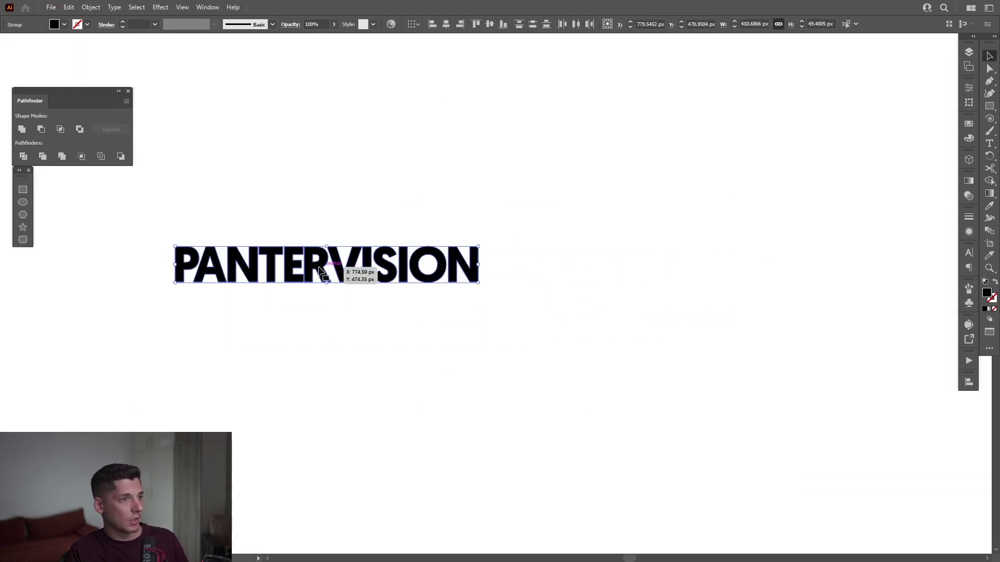
drag(321, 270, 627, 273)
Fill both VISION words with white and move the whole line of text higher on the artboard.
click(969, 125)
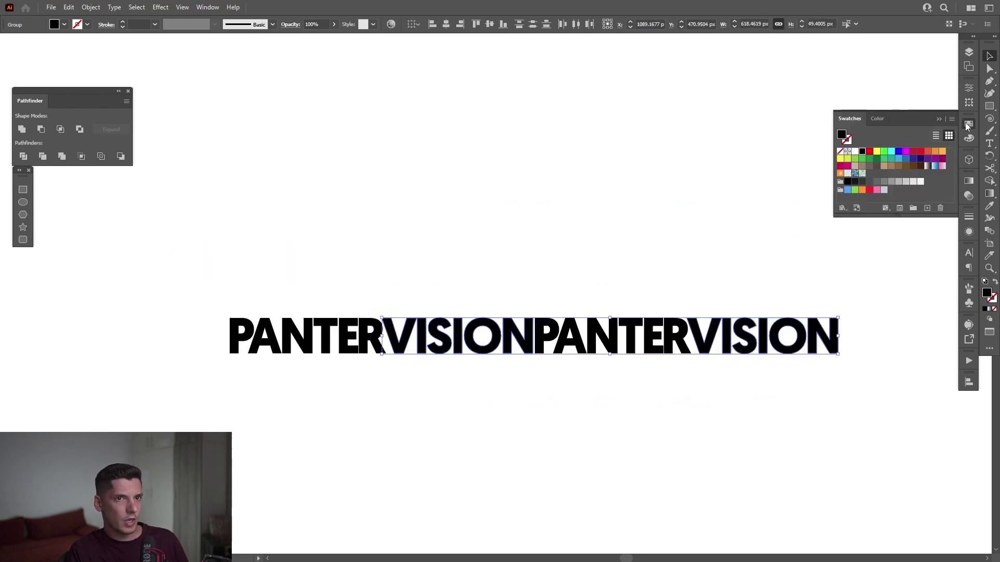
click(854, 151)
click(939, 120)
key(ctrl+a)
drag(603, 343, 563, 232)
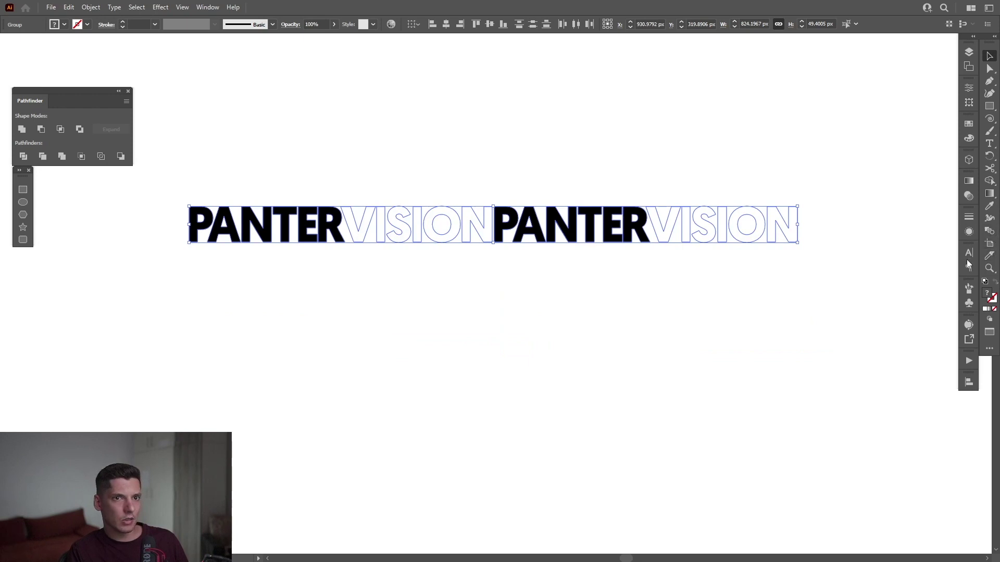
Extrude all the text in 3D with a depth of 407 px and the Isometric Left rotation preset.
click(968, 161)
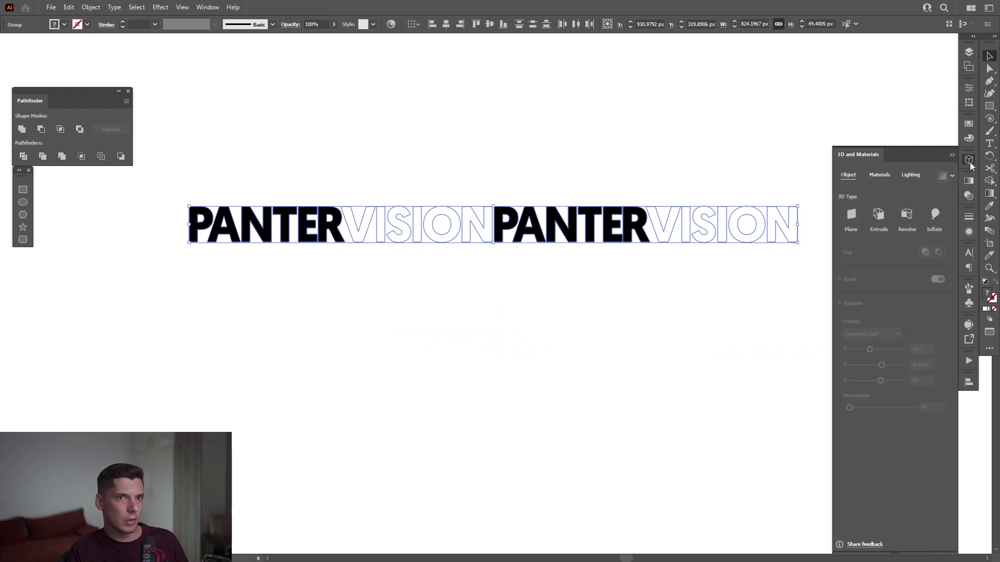
click(214, 8)
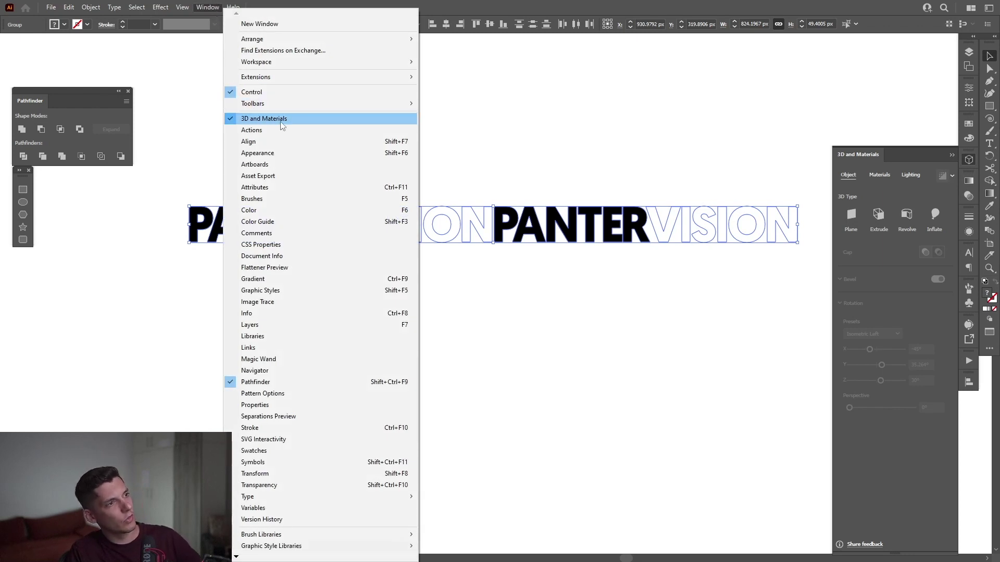
click(573, 4)
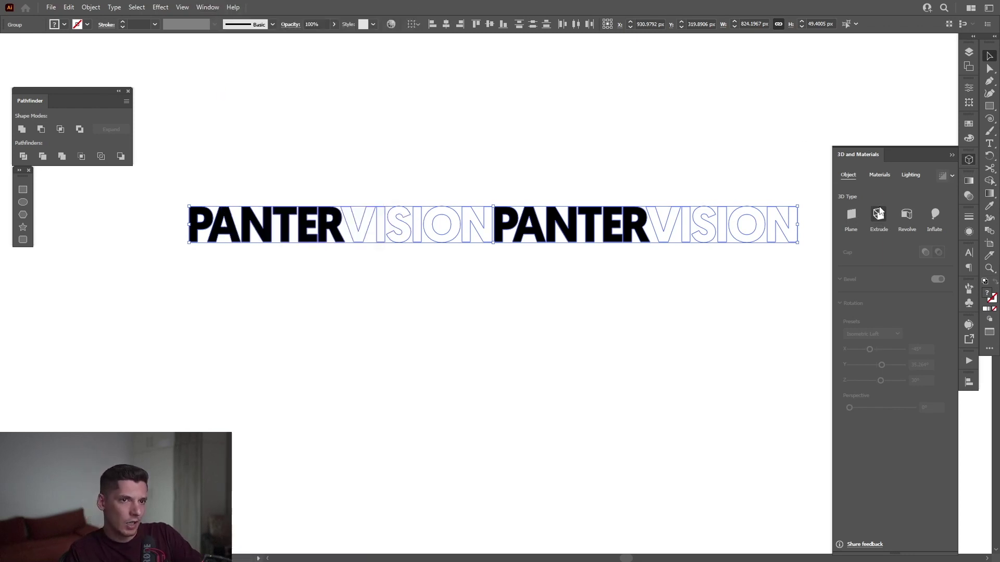
click(880, 215)
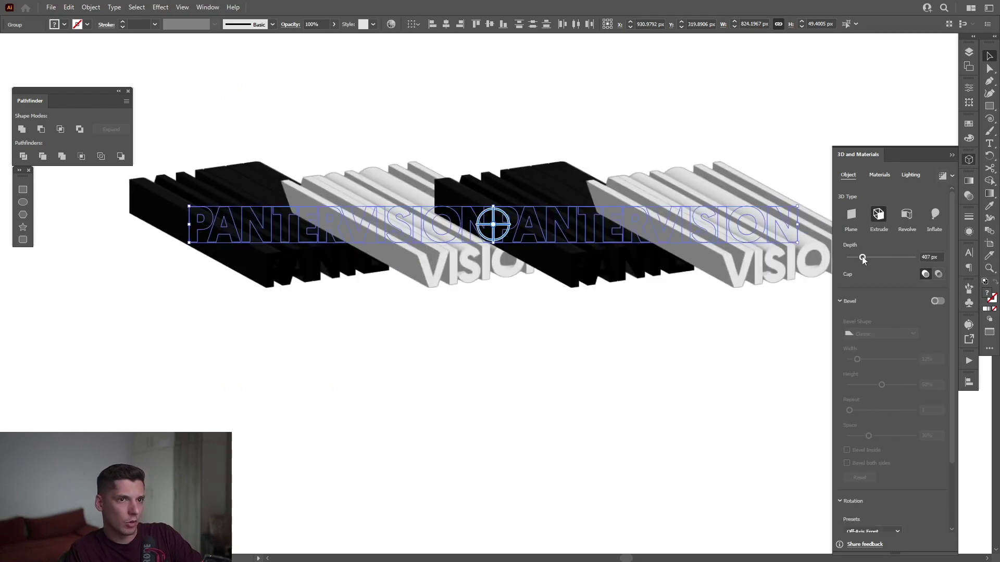
scroll(869, 383, down, 3)
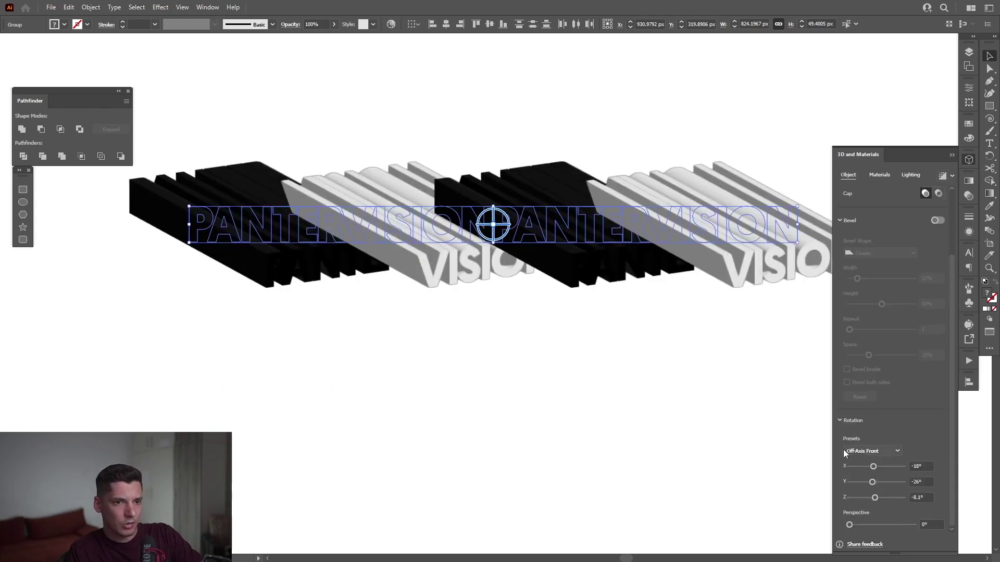
click(883, 452)
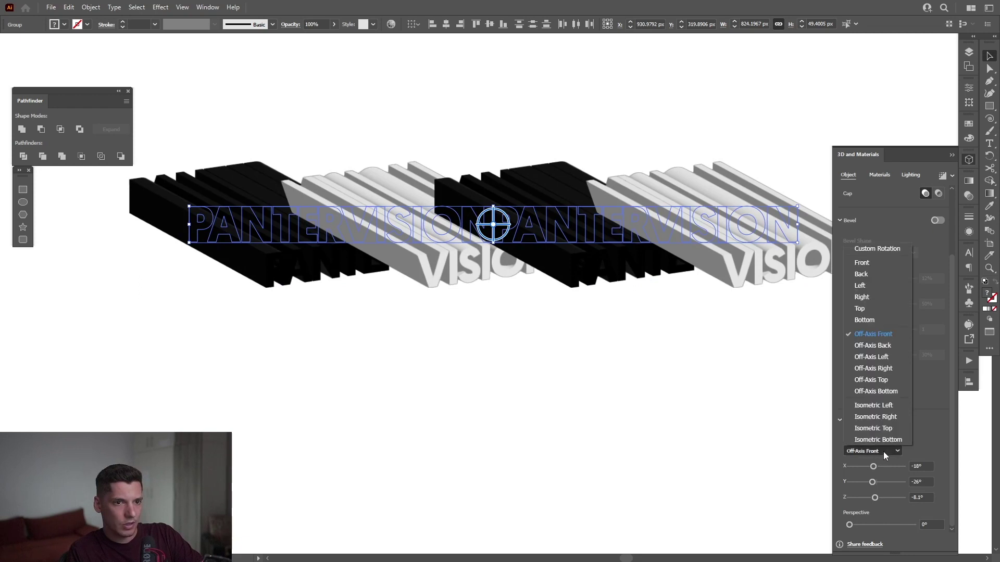
click(894, 406)
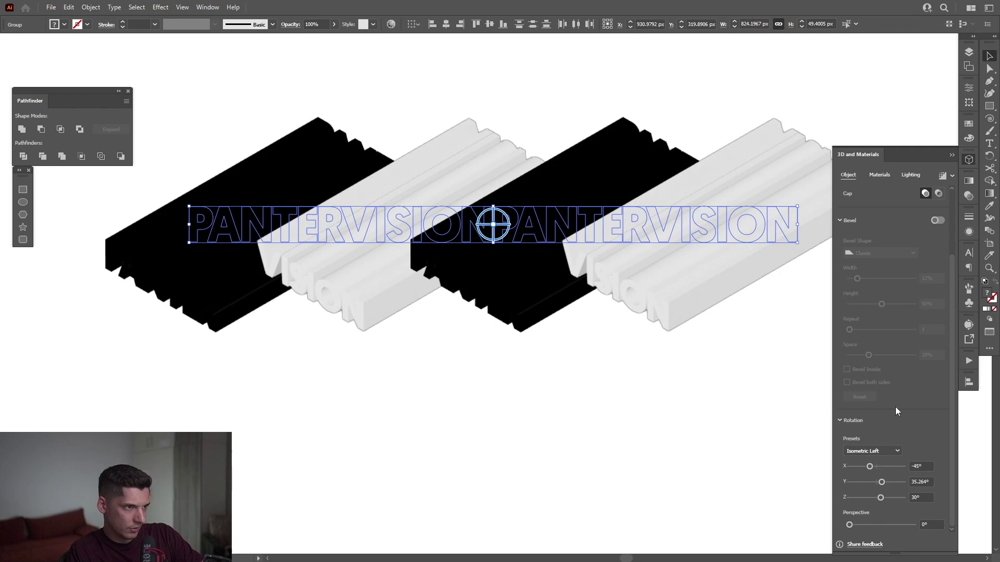
Turn on ray tracing at High quality with noise reduction and render the extruded text.
click(952, 176)
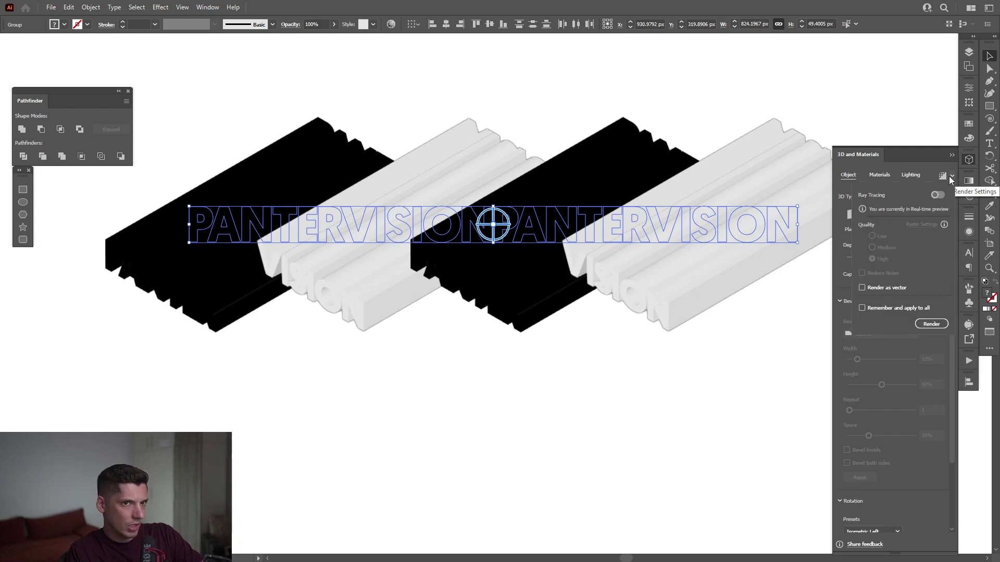
click(940, 194)
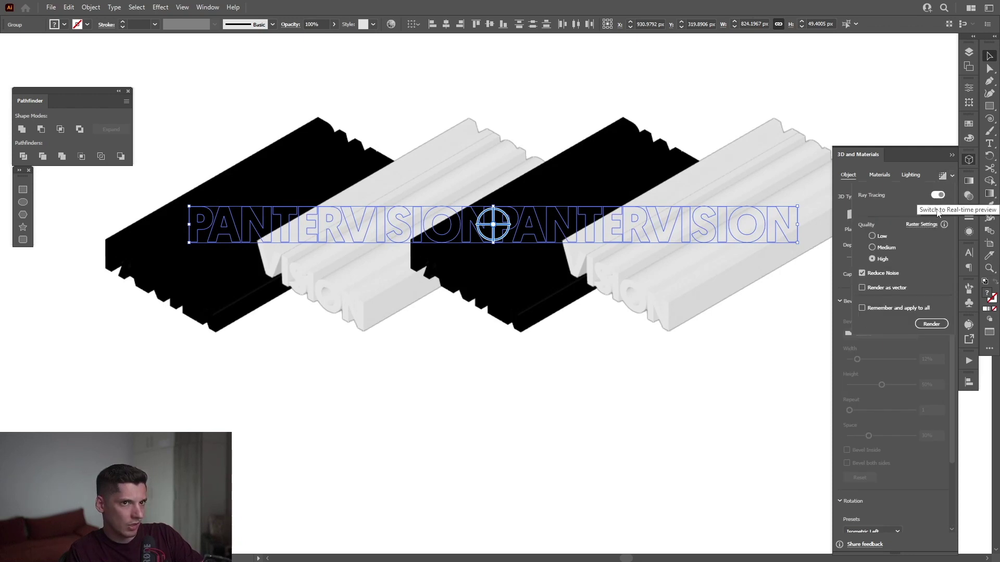
click(938, 324)
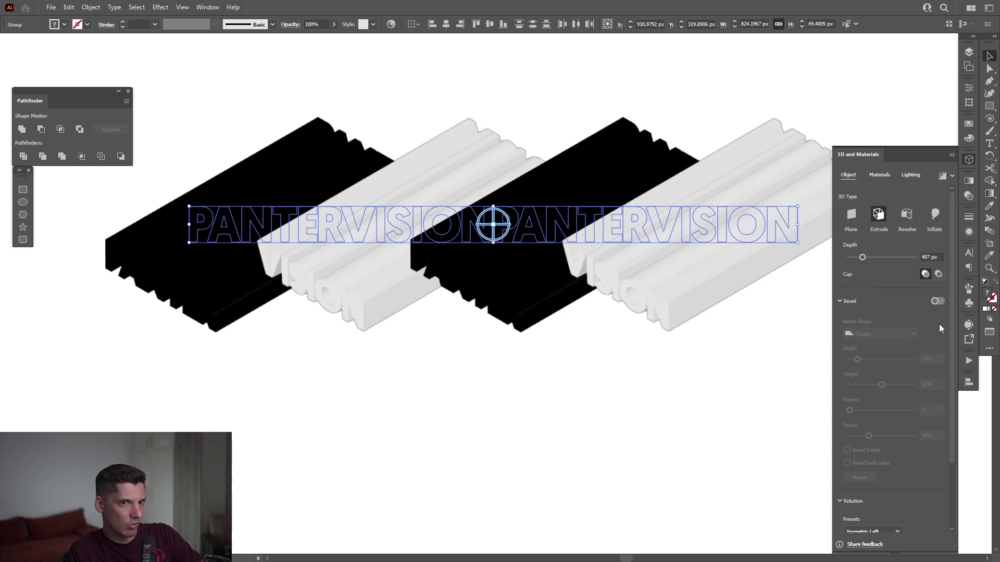
scroll(500, 276, up, 2)
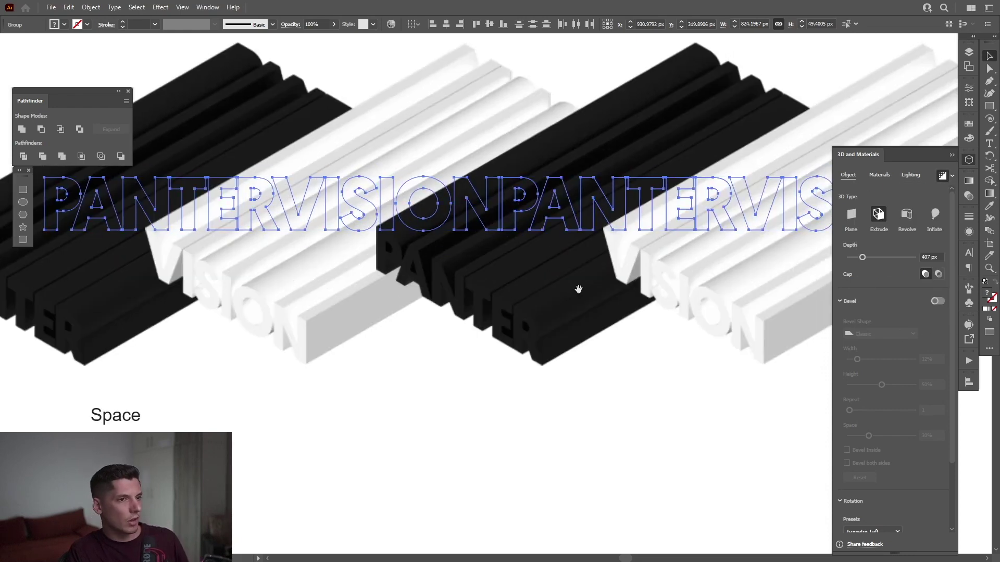
scroll(576, 286, down, 2)
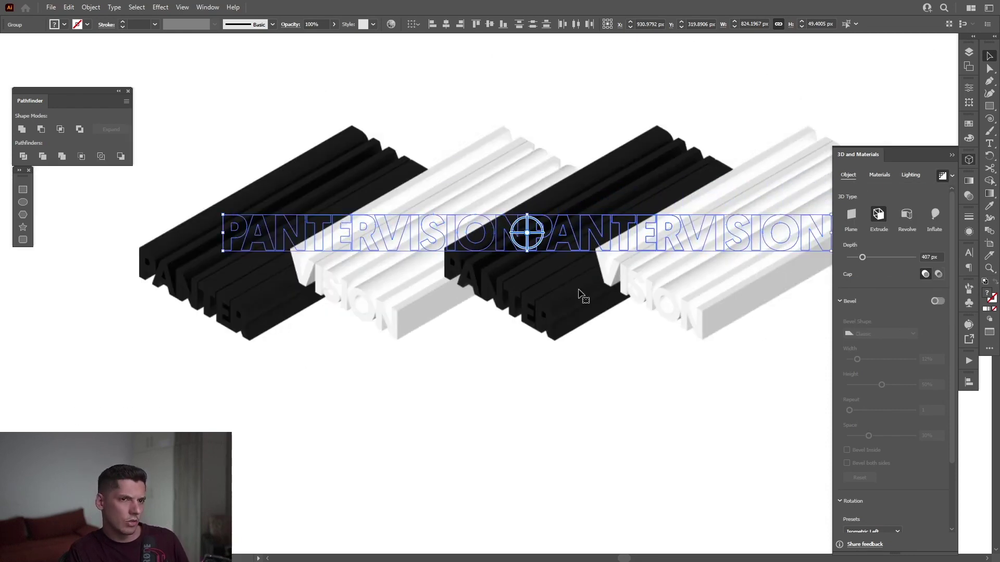
Add a Classic bevel with a width of 11% to the extruded text.
scroll(579, 293, up, 2)
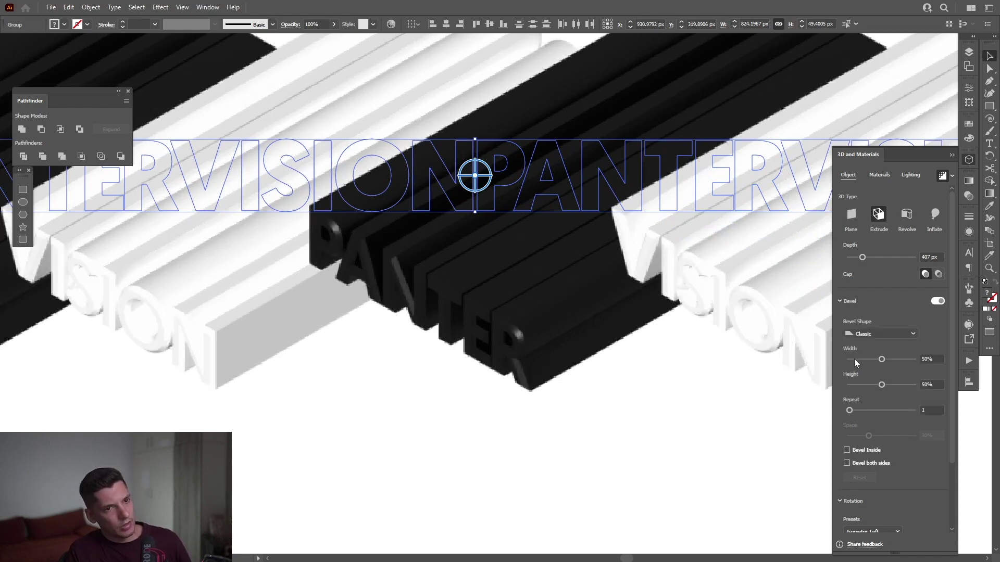
click(854, 360)
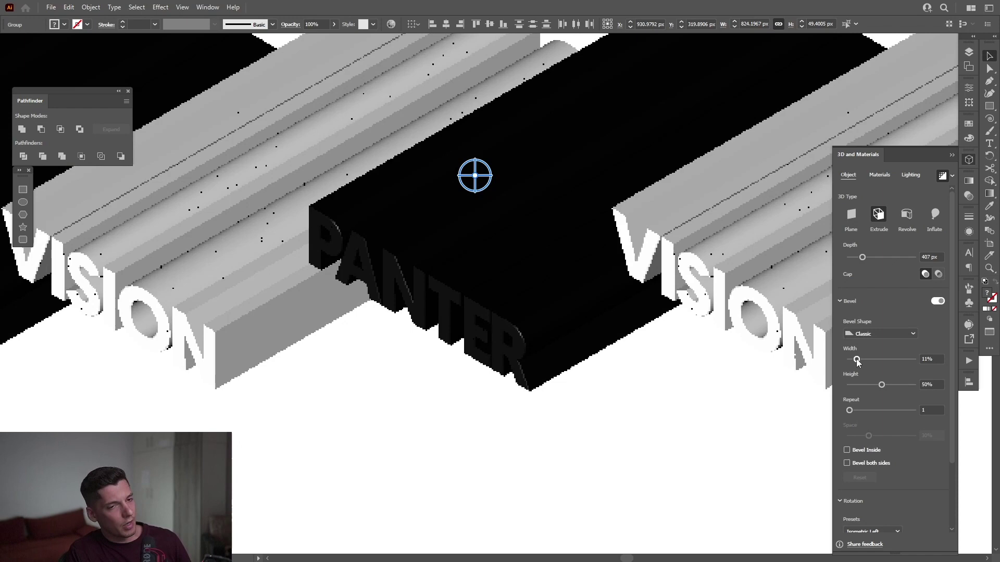
drag(682, 392, 583, 357)
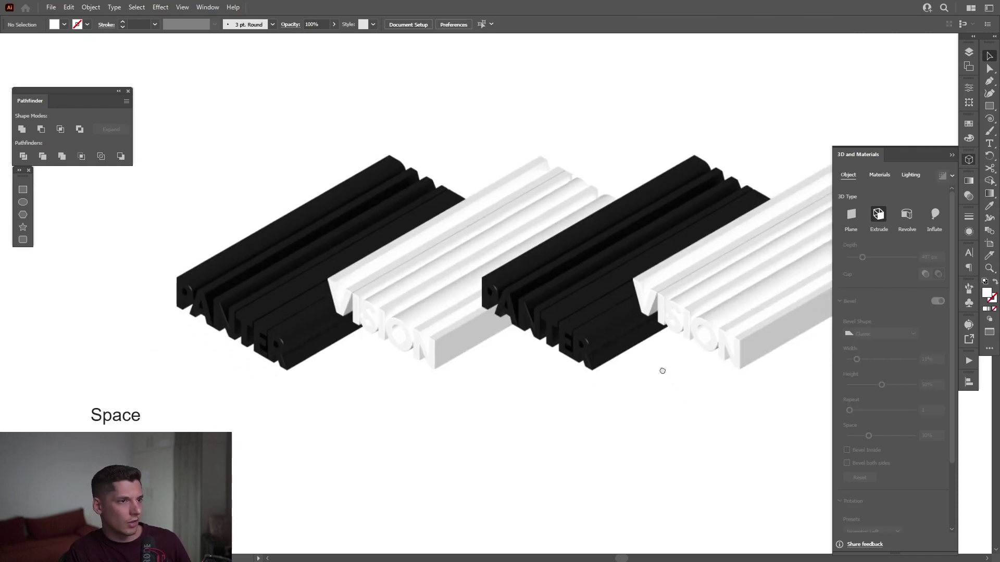
scroll(708, 341, up, 3)
scroll(658, 308, down, 2)
scroll(583, 358, down, 1)
Set the light rotation for all the extruded text to -133°.
click(599, 323)
click(911, 175)
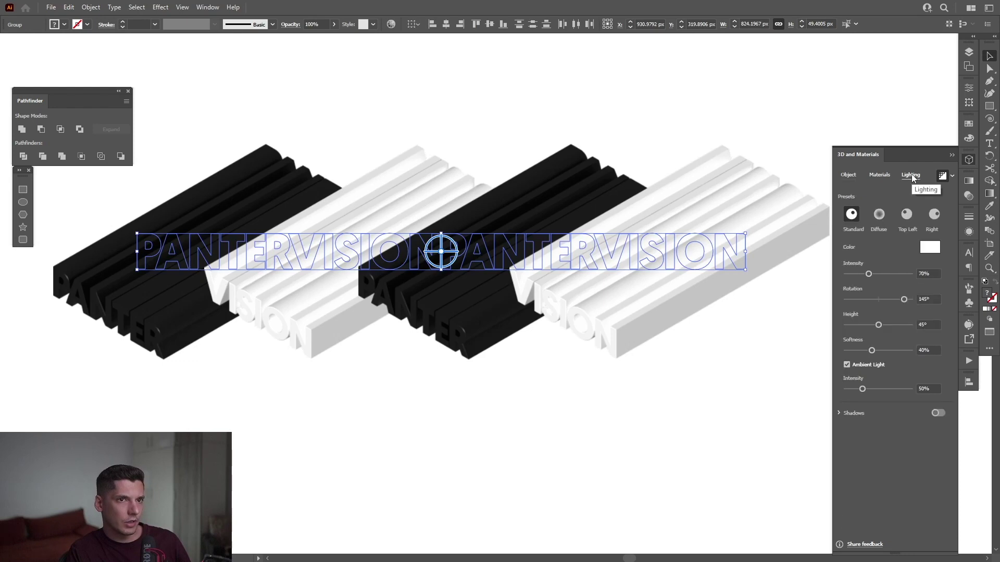
click(854, 299)
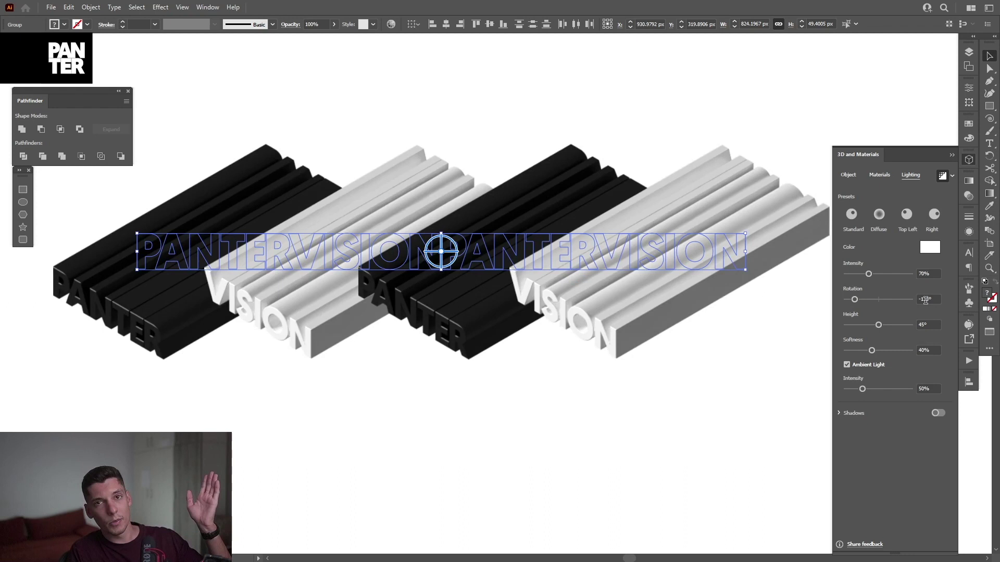
click(616, 462)
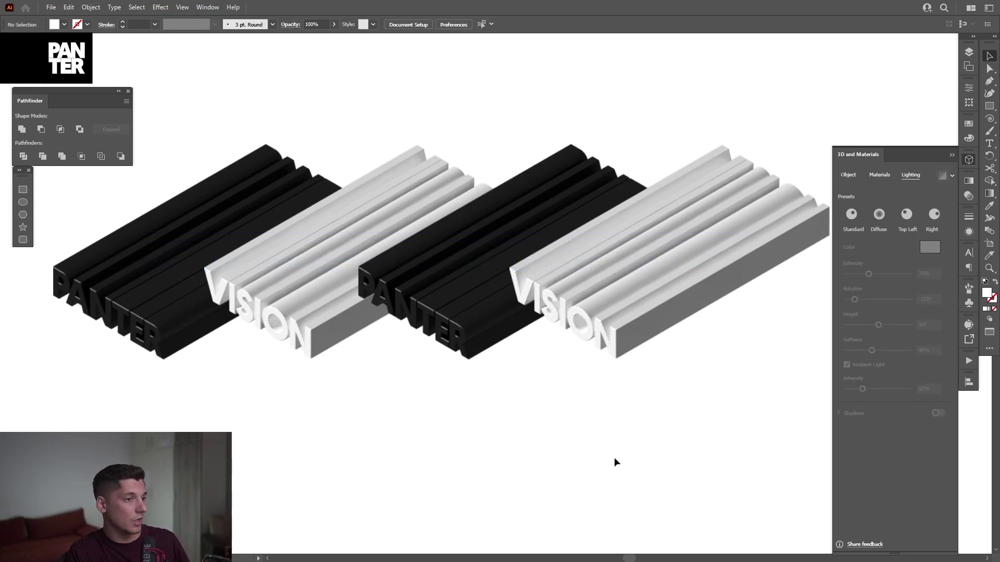
Switch all the extruded text from ray tracing back to real-time preview.
drag(720, 444, 162, 139)
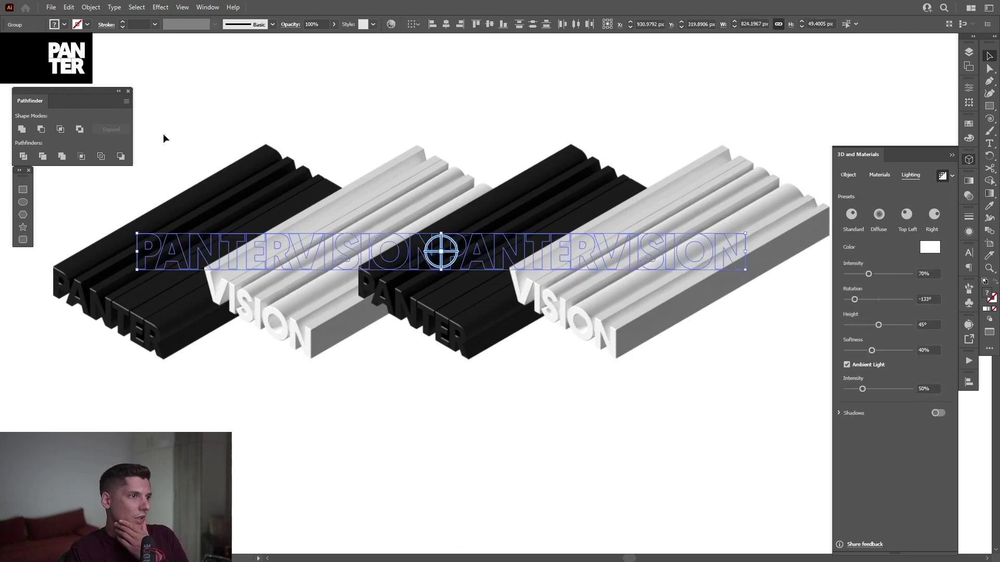
click(943, 177)
click(432, 442)
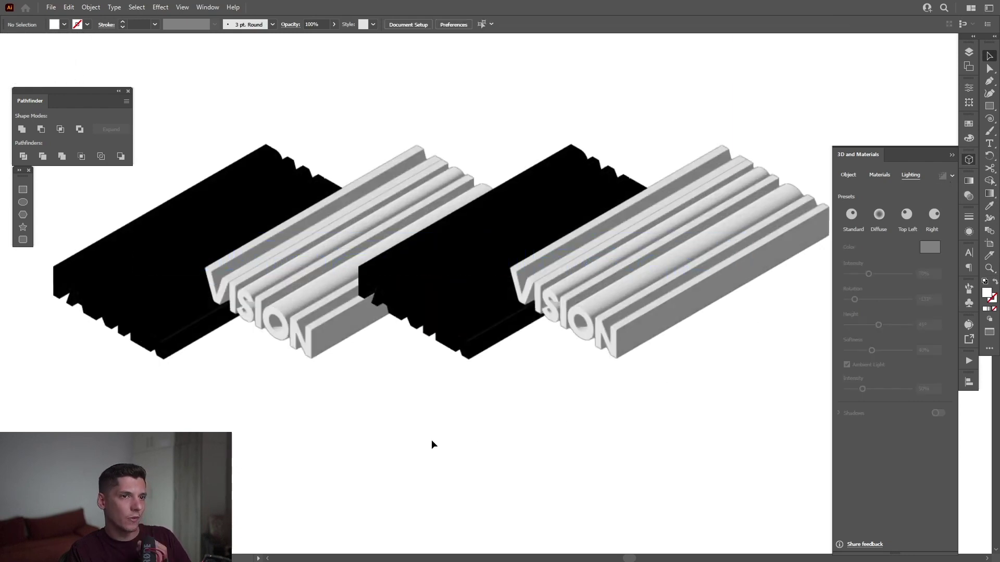
Move the first VISION extrusion diagonally down so it sits beside the first PANTER along the isometric line.
key(space)
drag(299, 409, 323, 298)
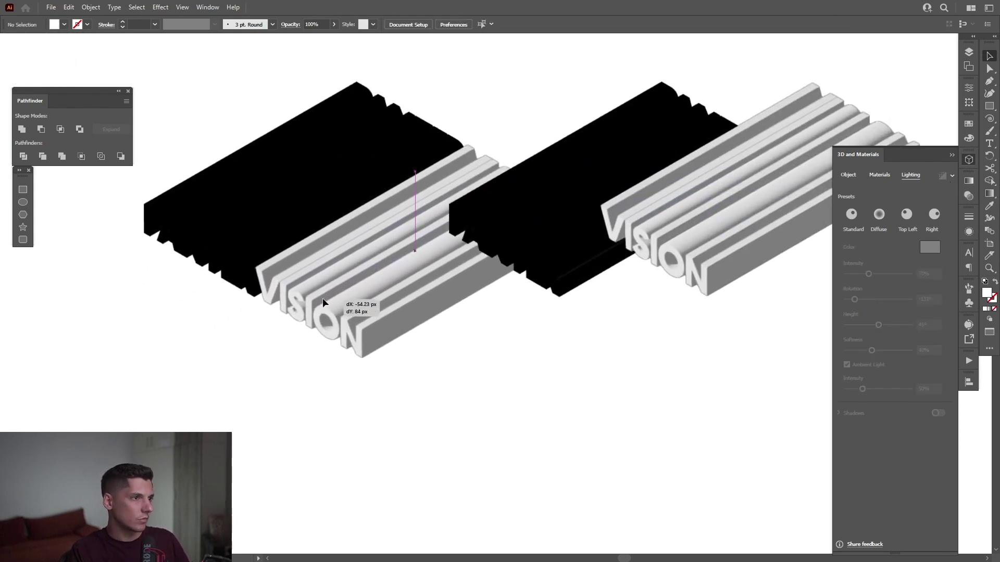
mouse_move(416, 311)
mouse_down()
mouse_move(399, 283)
mouse_move(415, 295)
mouse_up()
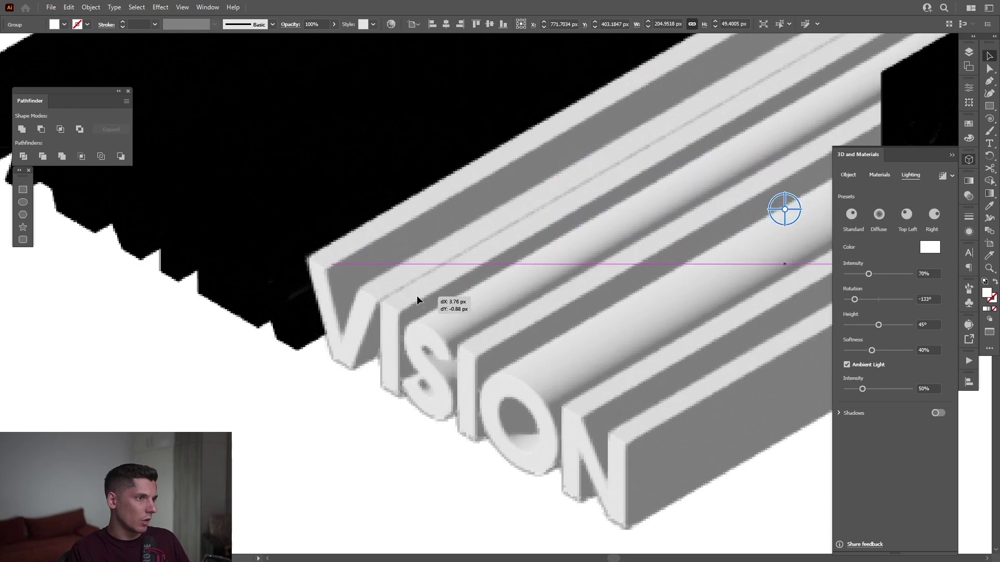
scroll(406, 295, down, 4)
Change the fill of both PANTER extrusions to a medium-dark grey.
click(416, 244)
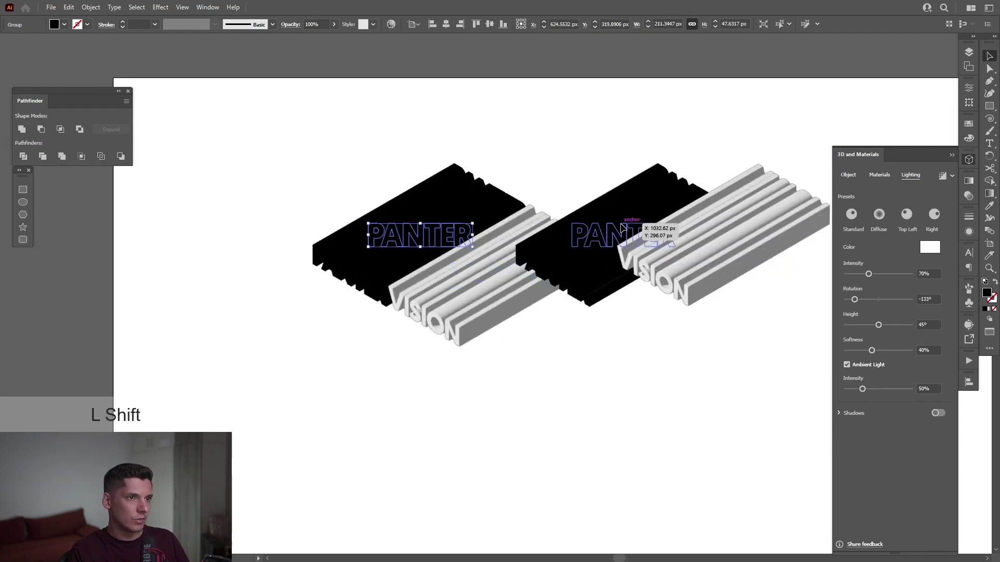
shift+click(634, 220)
click(970, 128)
click(970, 126)
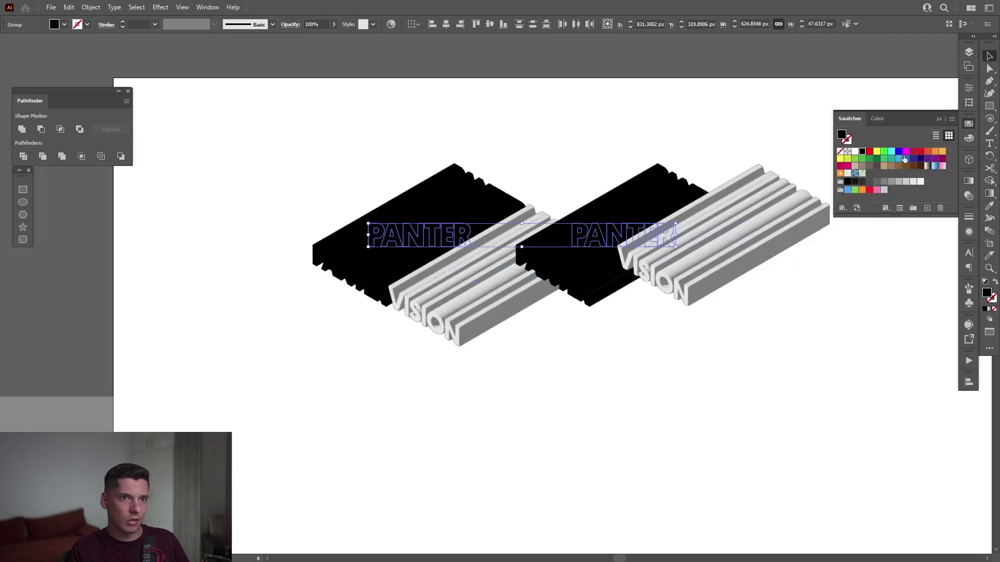
click(854, 182)
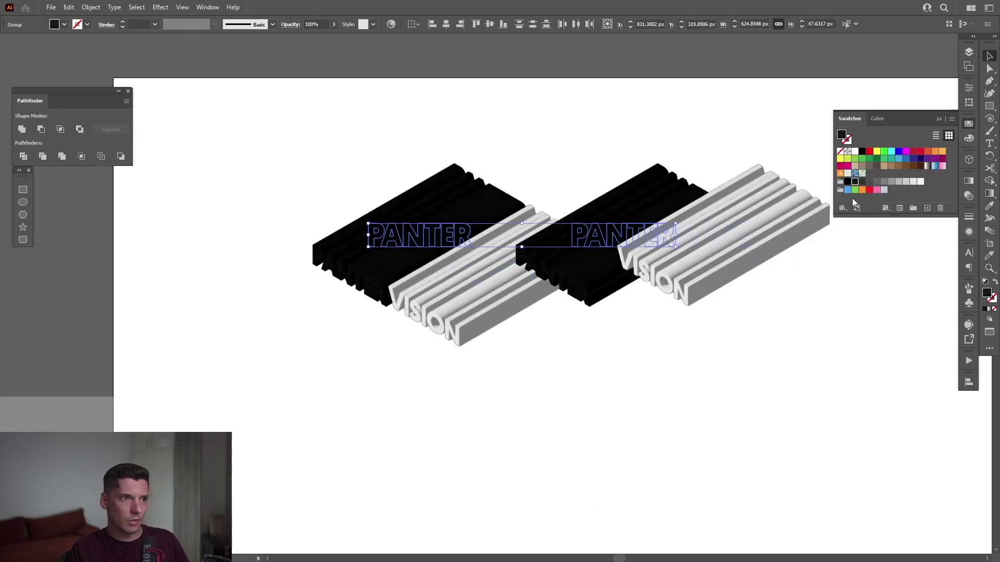
click(877, 183)
click(607, 428)
Fit the four extruded words tightly together in one diagonal row reading PANTER VISION PANTER VISION.
scroll(402, 296, up, 3)
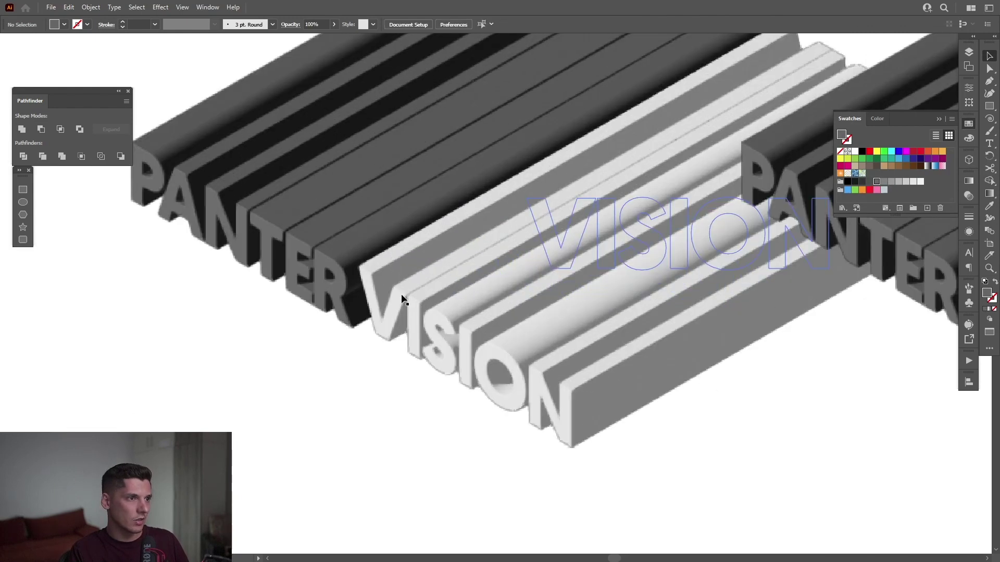
drag(402, 298, 392, 295)
drag(655, 310, 476, 223)
drag(594, 174, 448, 395)
key(space)
drag(628, 344, 381, 296)
alt+scroll(382, 295, down, 3)
drag(635, 157, 414, 435)
alt+scroll(407, 448, up, 3)
alt+scroll(414, 435, down, 3)
click(575, 276)
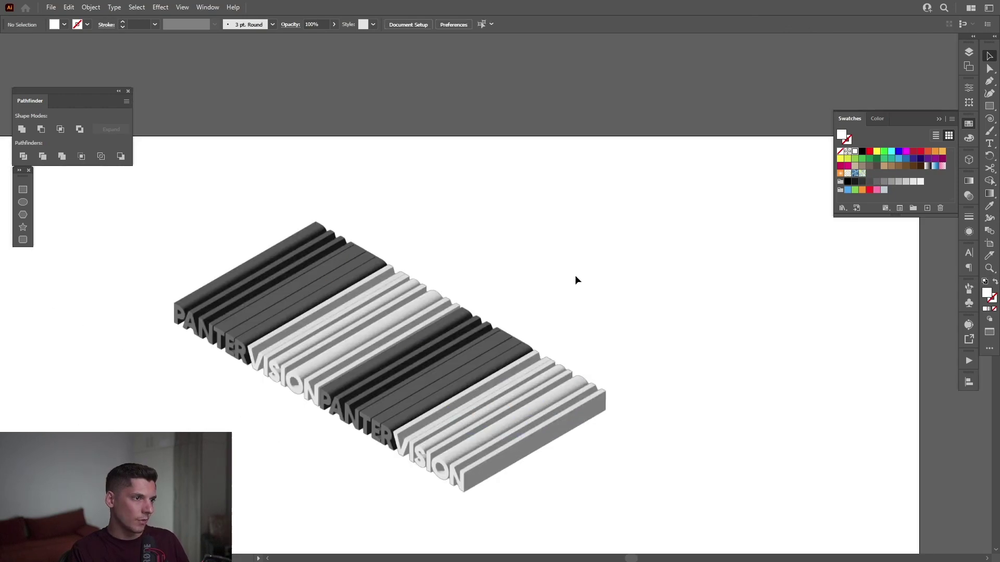
Apply the Painted Wood Parquet Cube material to both PANTER extrusions and preview the words with ray tracing.
alt+scroll(323, 432, up, 1)
click(412, 382)
shift+click(280, 216)
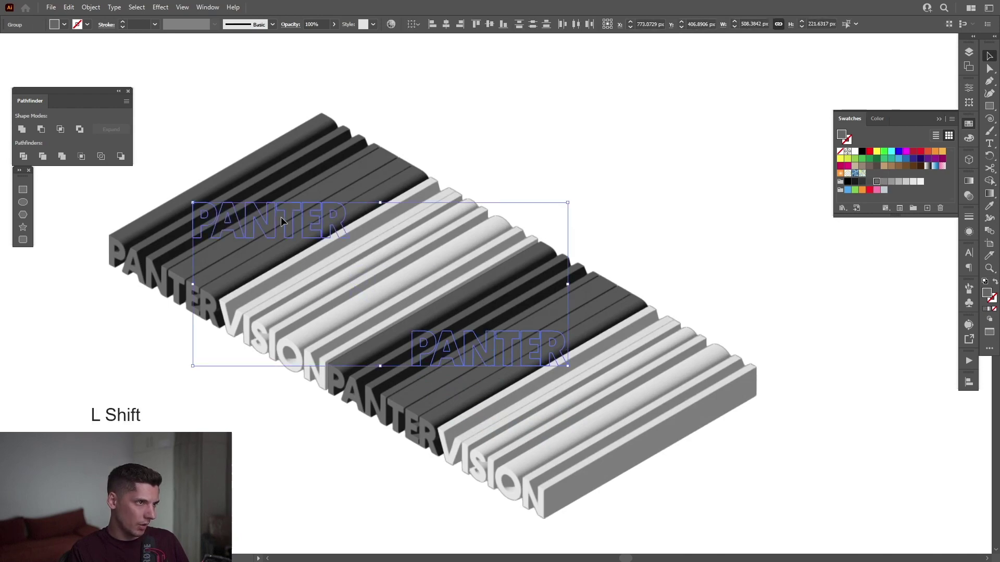
click(969, 159)
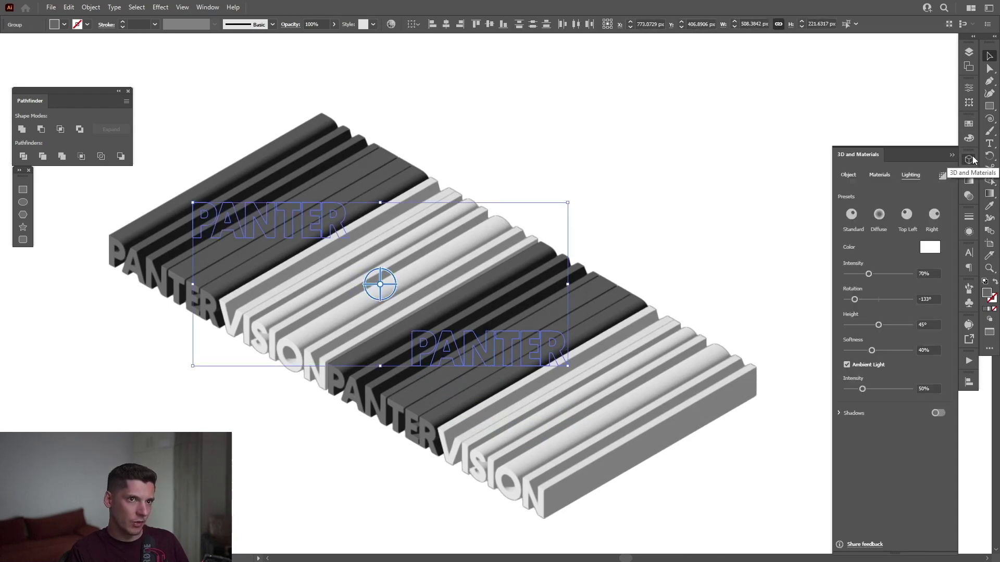
click(880, 174)
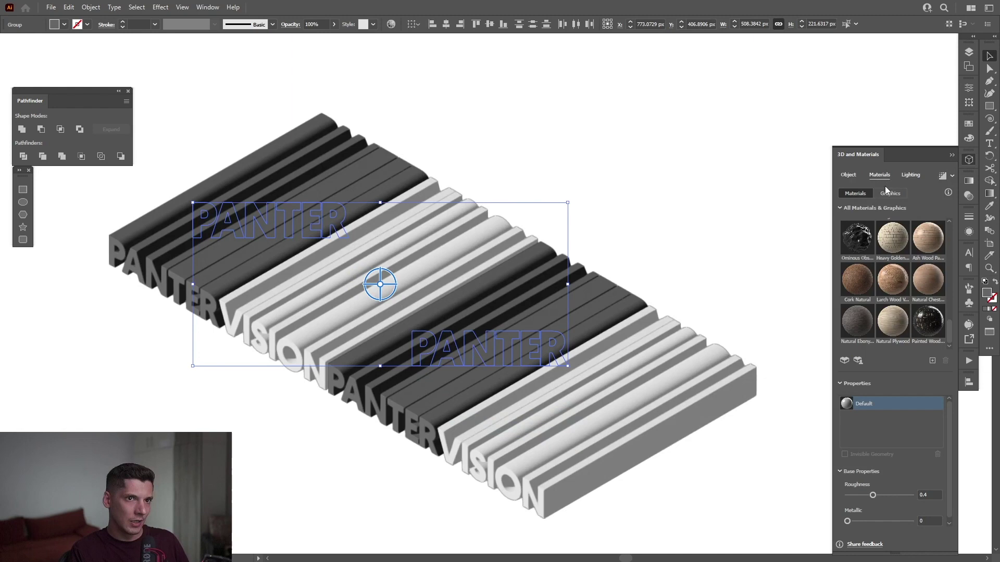
click(929, 323)
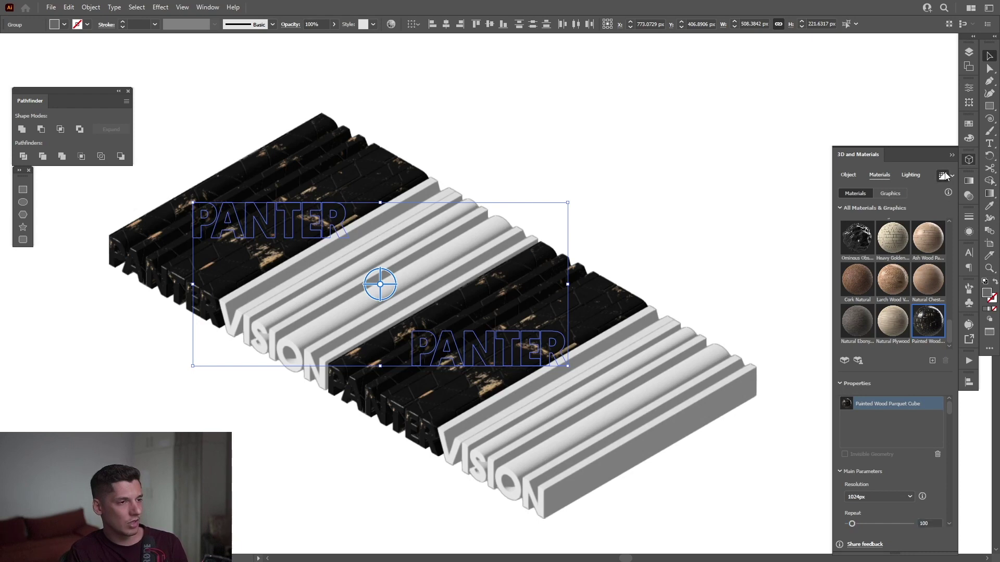
click(323, 407)
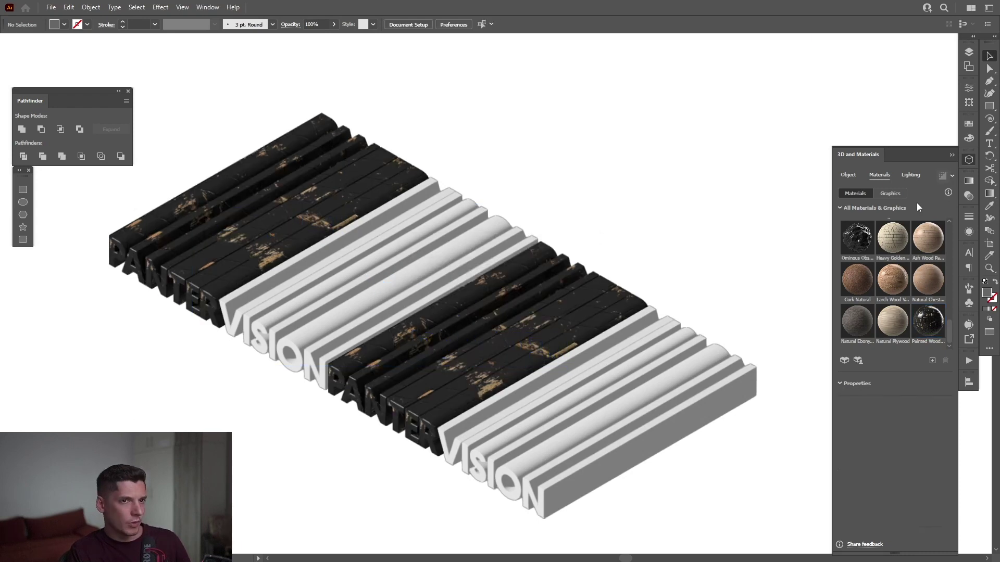
click(600, 415)
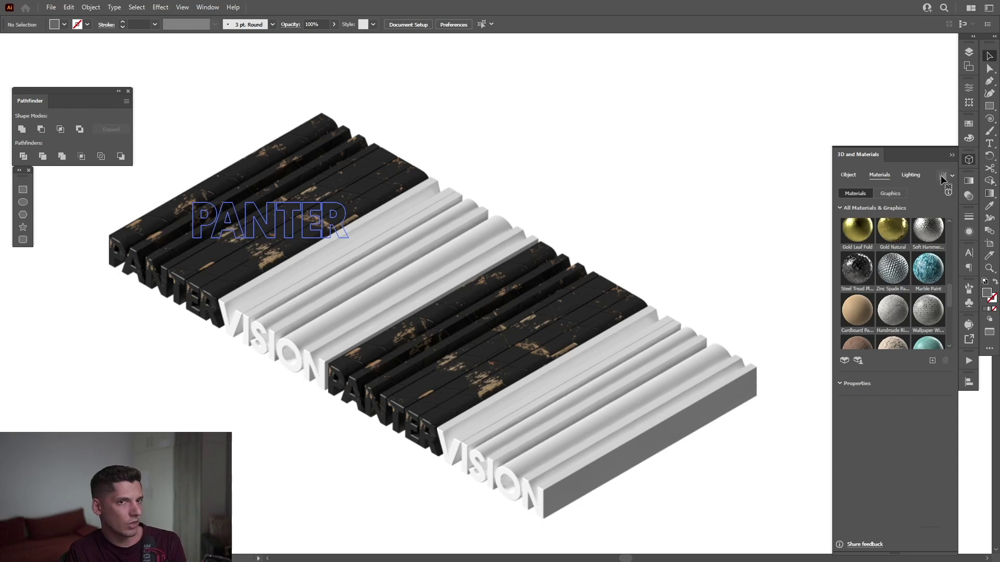
Group all four extruded words into a single row object.
key(ctrl+a)
right_click(264, 209)
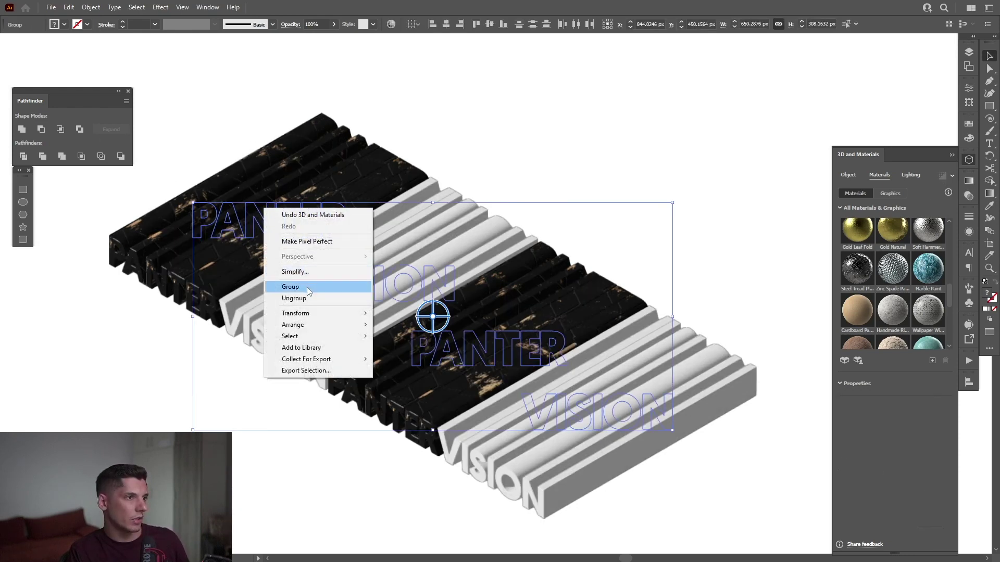
click(290, 287)
Duplicate the grouped row about 66 px straight down and send the copy behind the original.
scroll(447, 179, down, 2)
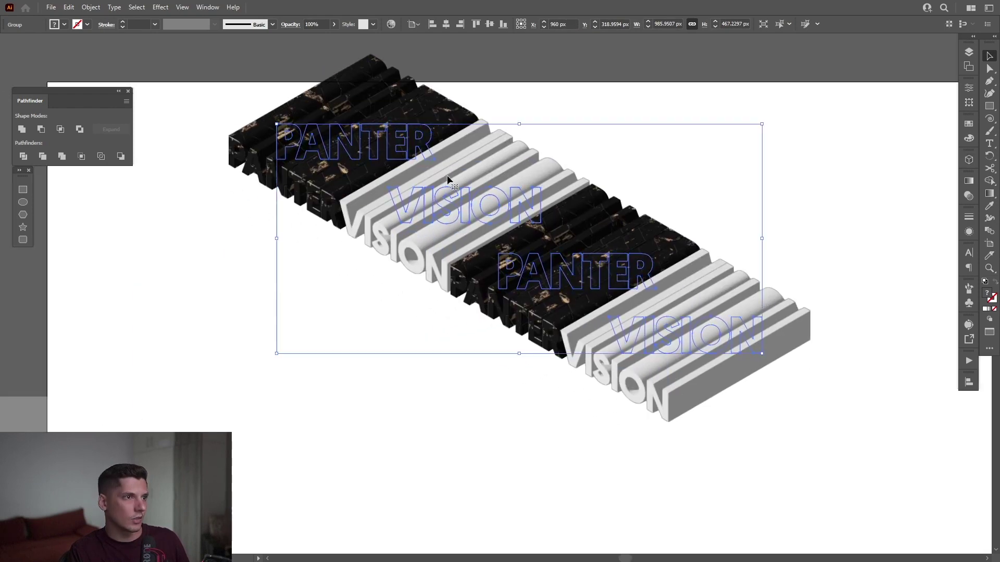
drag(428, 198, 420, 228)
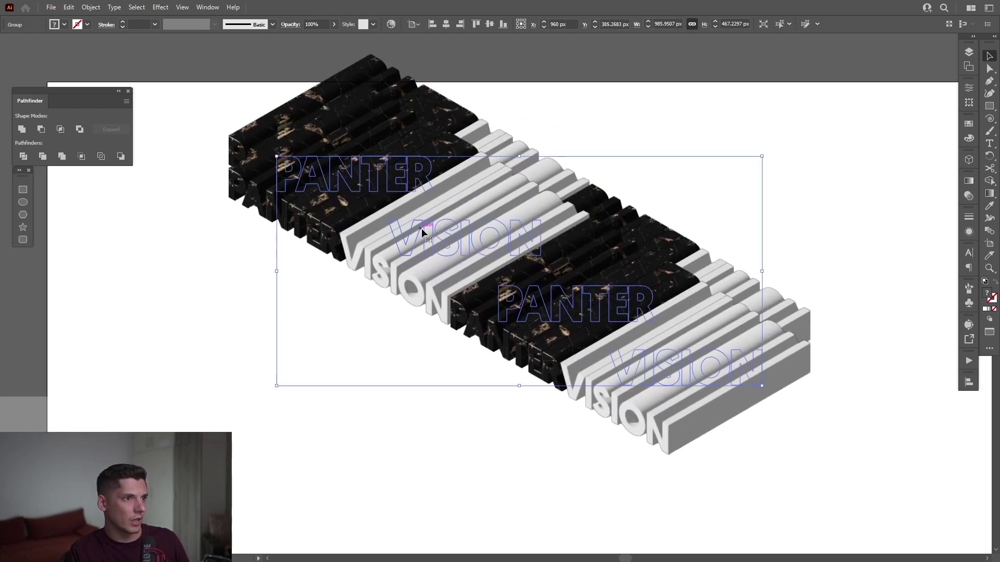
scroll(421, 228, up, 1)
right_click(420, 217)
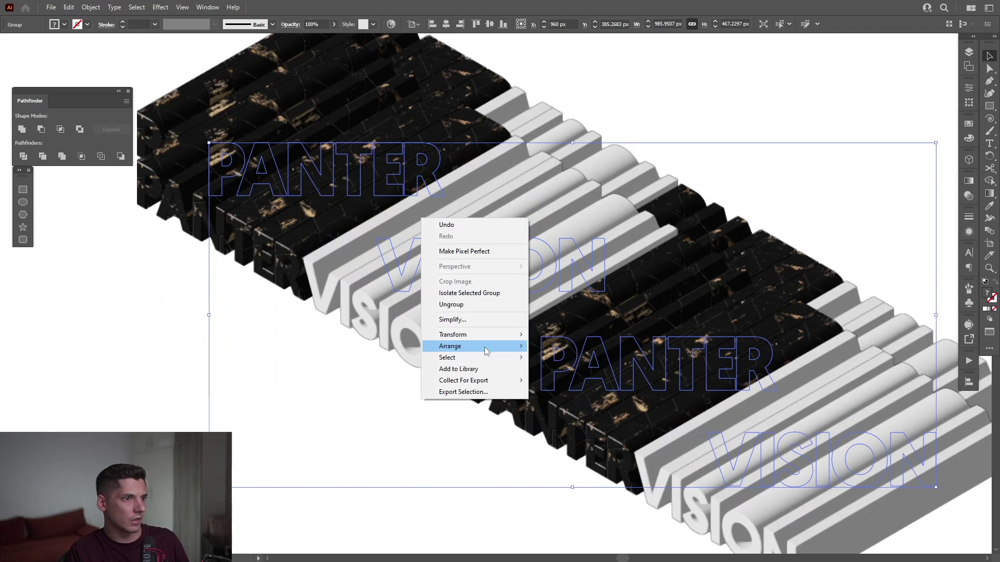
mouse_move(469, 346)
click(563, 369)
Slide the lower row diagonally along the isometric line by one word, so its first PANTER sits beneath the upper VISION.
key(space)
scroll(463, 343, up, 2)
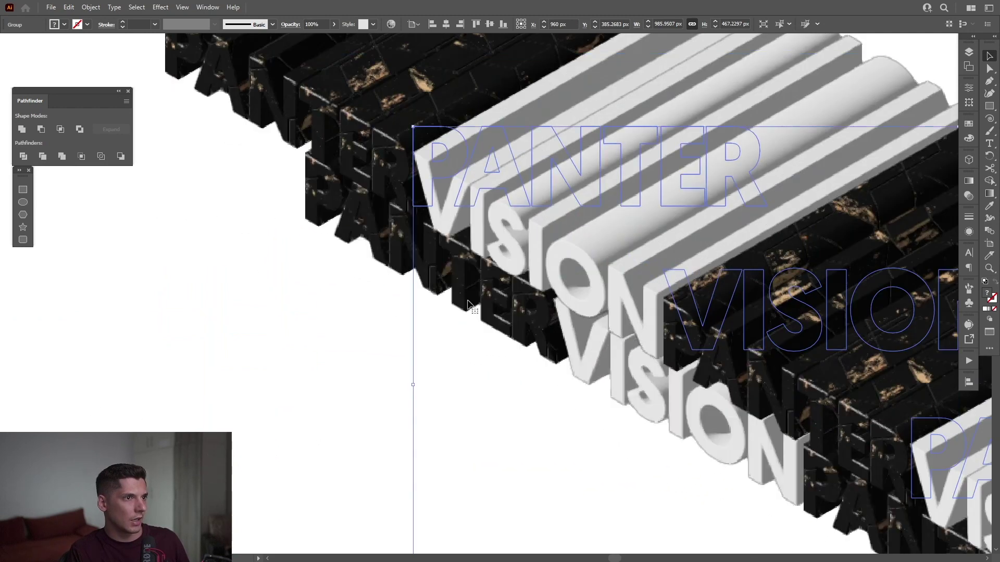
drag(439, 275, 552, 363)
scroll(501, 334, up, 2)
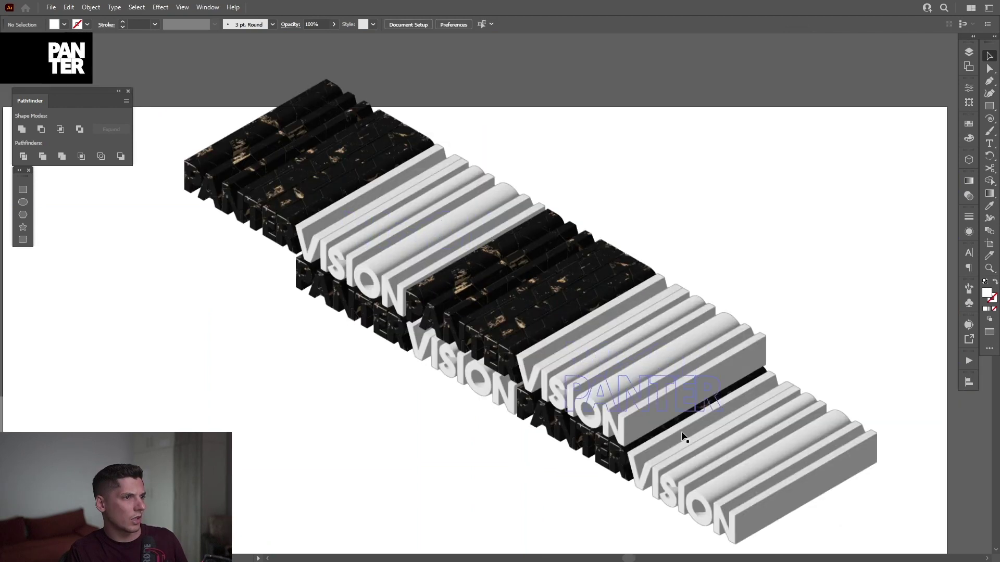
Ungroup the lower row and move its last VISION to the start of that row, beneath the first PANTER.
click(704, 452)
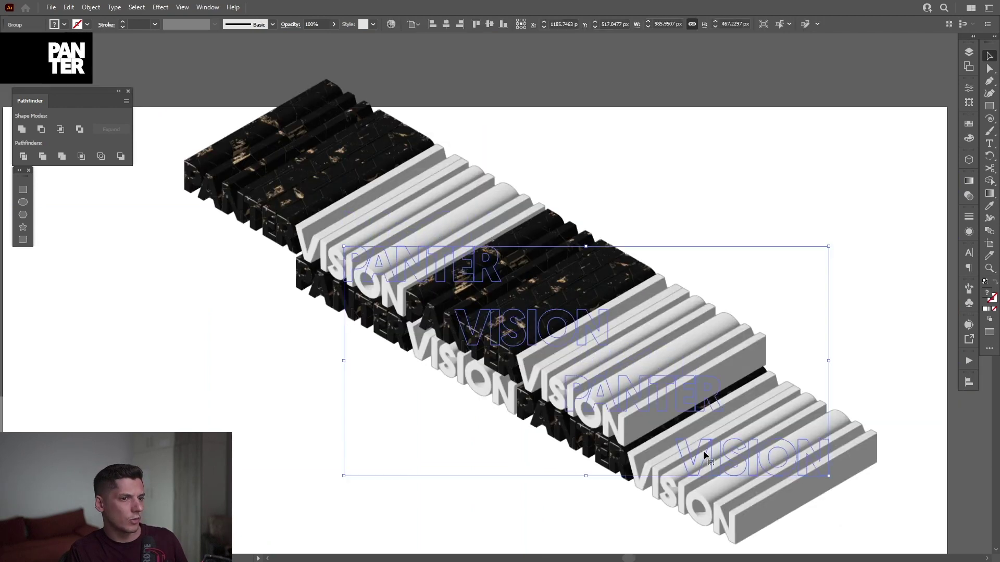
right_click(704, 451)
click(733, 357)
click(885, 328)
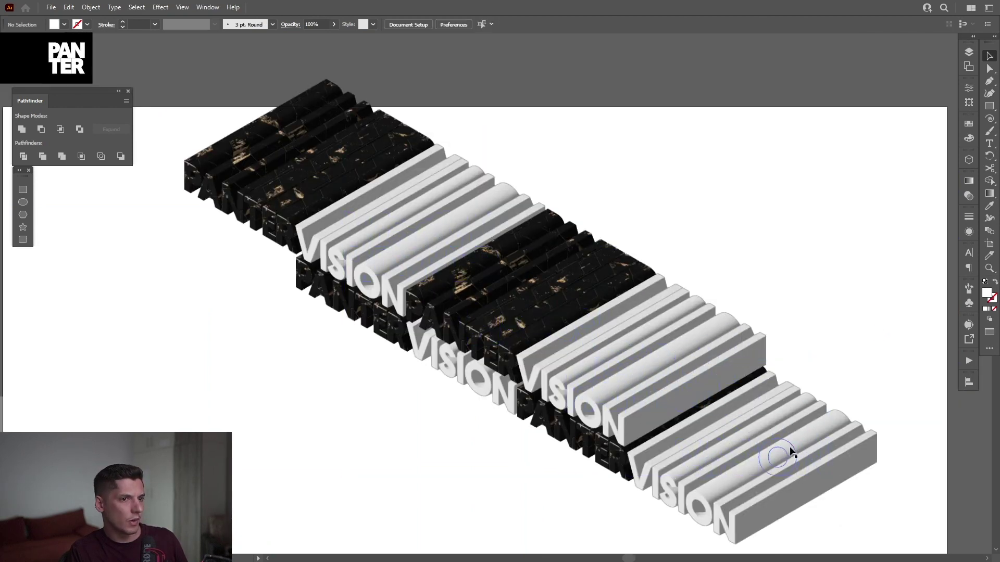
drag(754, 427, 314, 168)
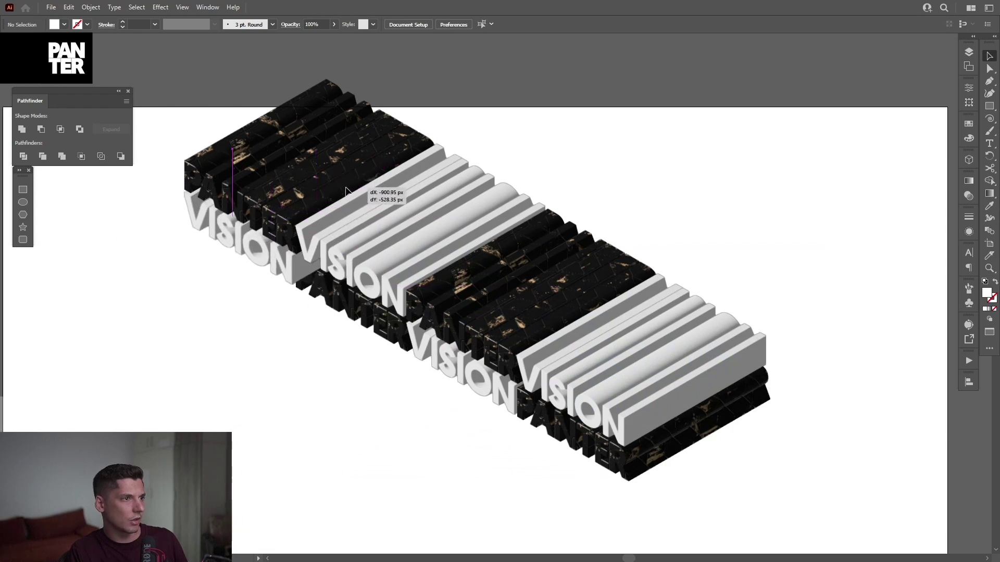
Send the moved VISION to the back and fit it tightly against the neighbouring PANTER in the lower row.
right_click(318, 246)
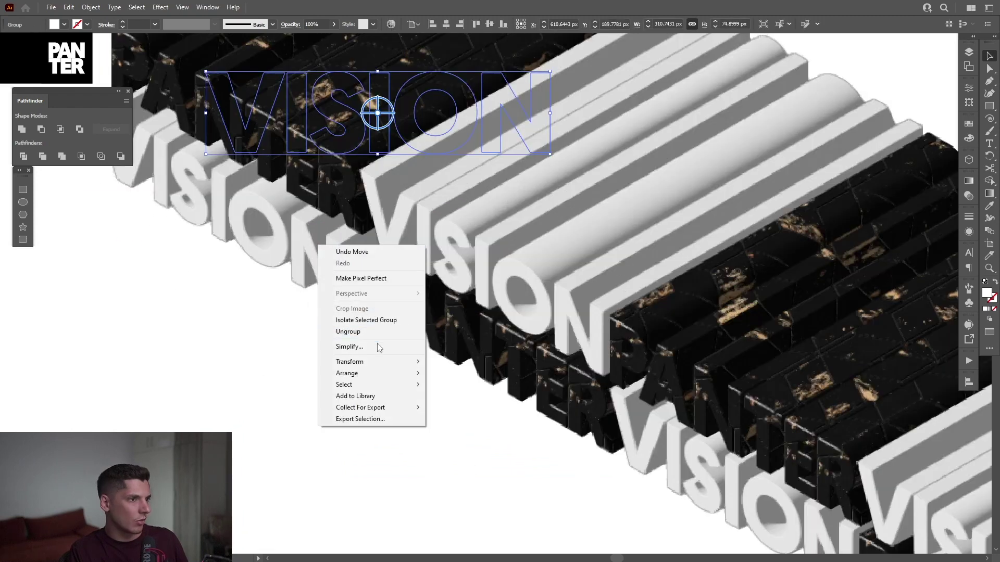
mouse_move(365, 373)
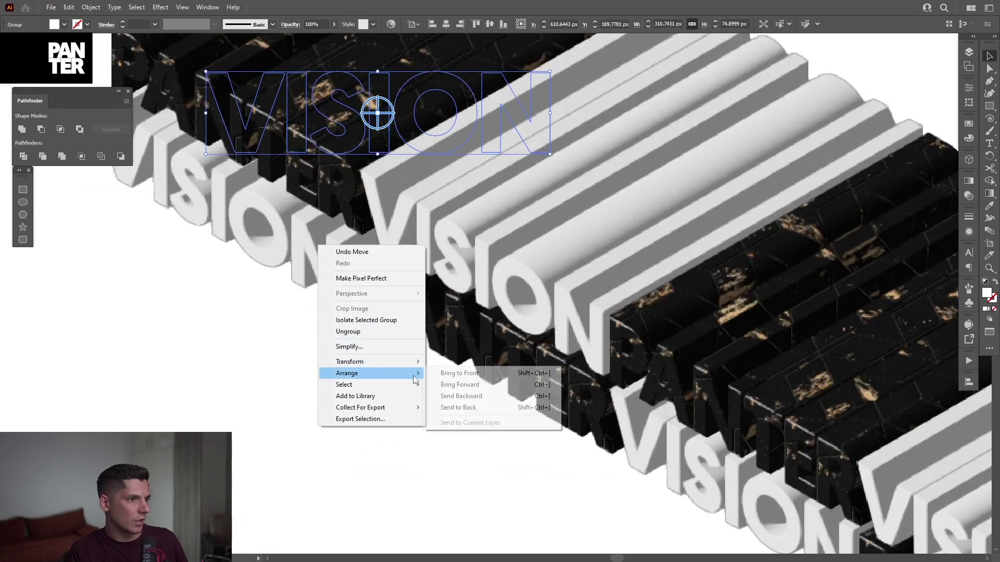
click(473, 410)
scroll(318, 282, up, 1)
drag(346, 276, 366, 273)
drag(367, 274, 366, 274)
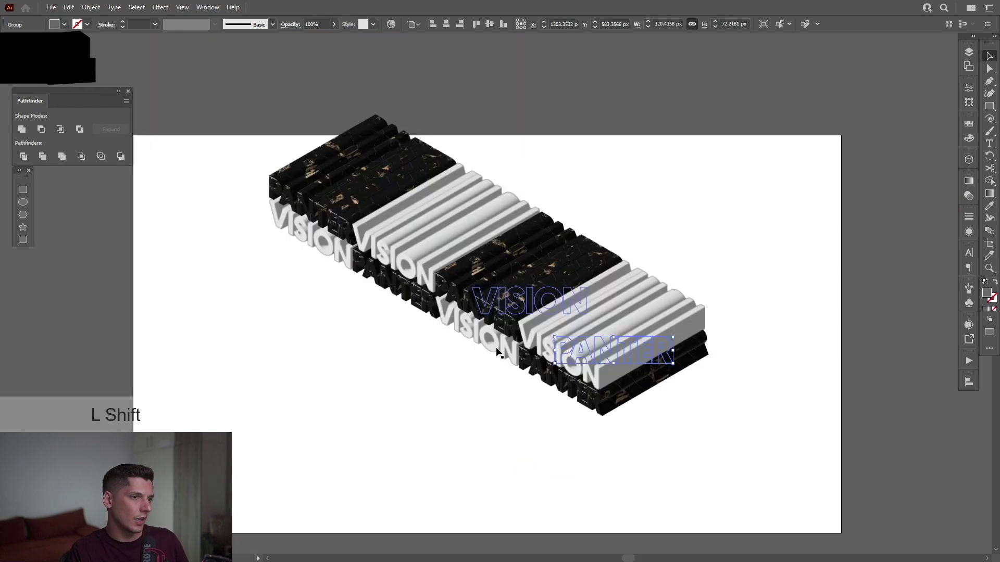
Group the lower row's four words, VISION PANTER VISION PANTER.
shift+click(498, 348)
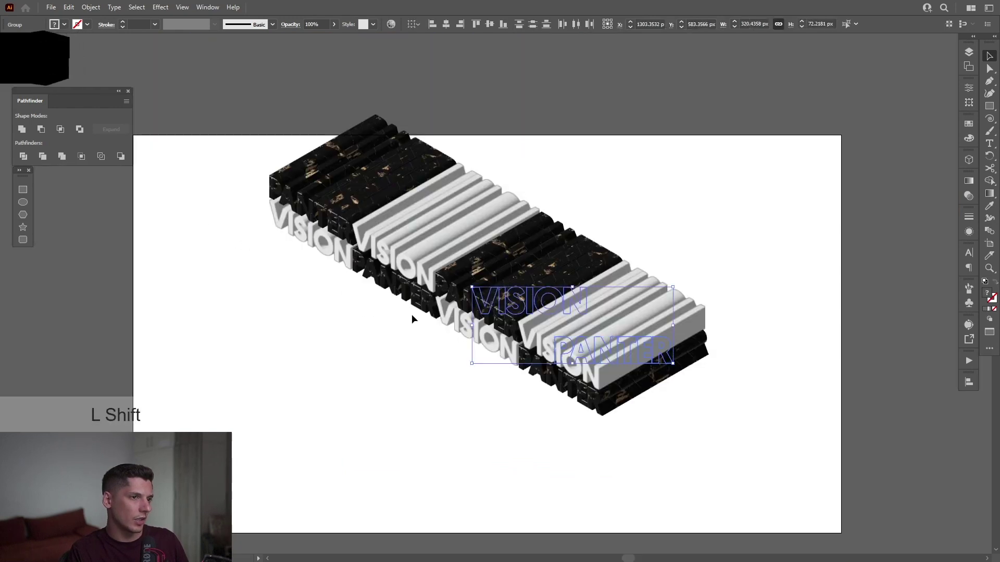
shift+click(402, 297)
right_click(301, 241)
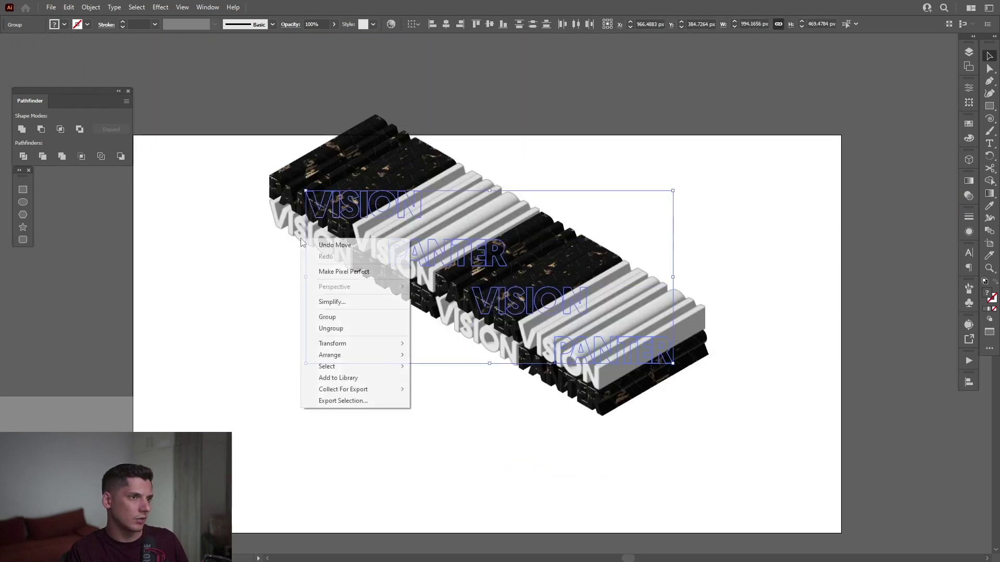
click(328, 318)
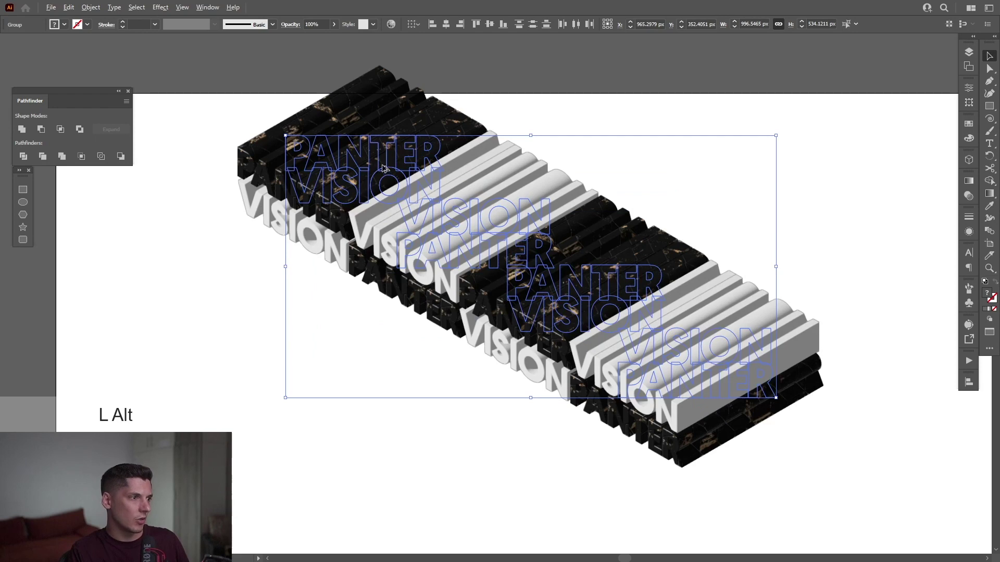
Duplicate both rows about 149 px straight down and send the copy to the back.
drag(383, 169, 373, 243)
right_click(370, 239)
mouse_move(460, 359)
click(512, 388)
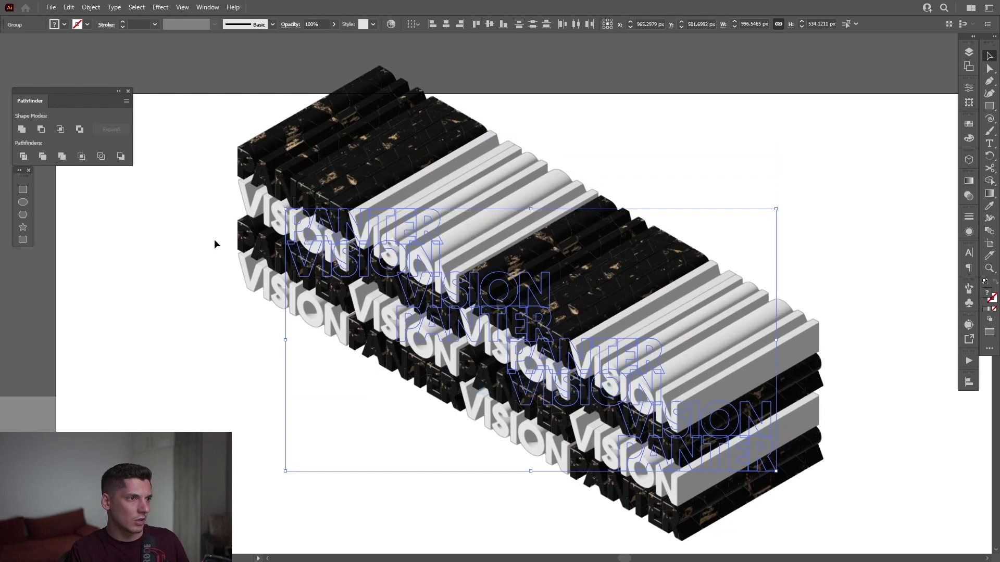
Fit the duplicated pair of rows flush beneath the first two rows.
scroll(279, 234, up, 3)
drag(283, 253, 292, 231)
key(Down)
key(Down)
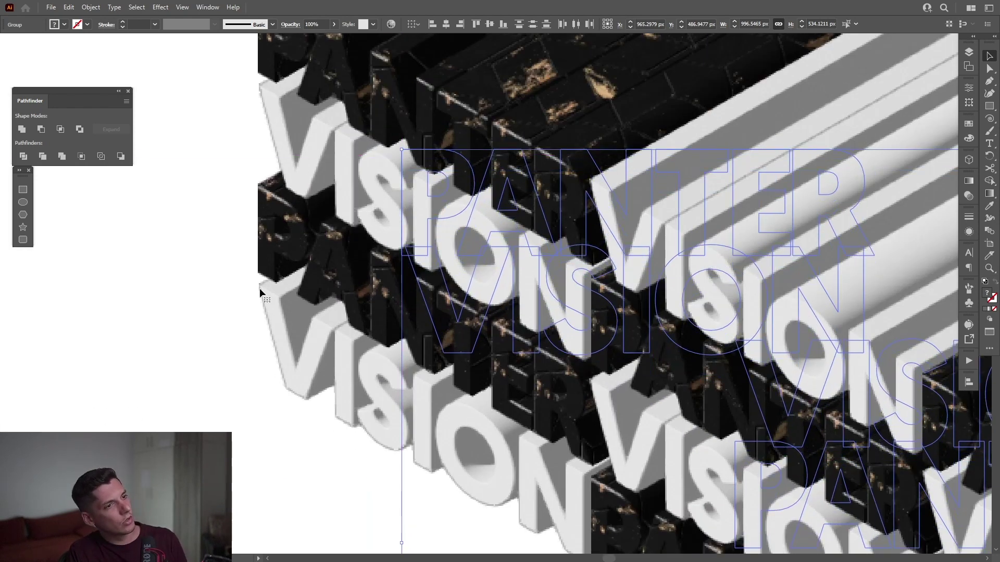
Duplicate all four stacked rows about 299 px straight down and send the copy to the back.
scroll(259, 288, down, 5)
drag(826, 451, 239, 113)
scroll(450, 265, up, 1)
drag(431, 177, 411, 323)
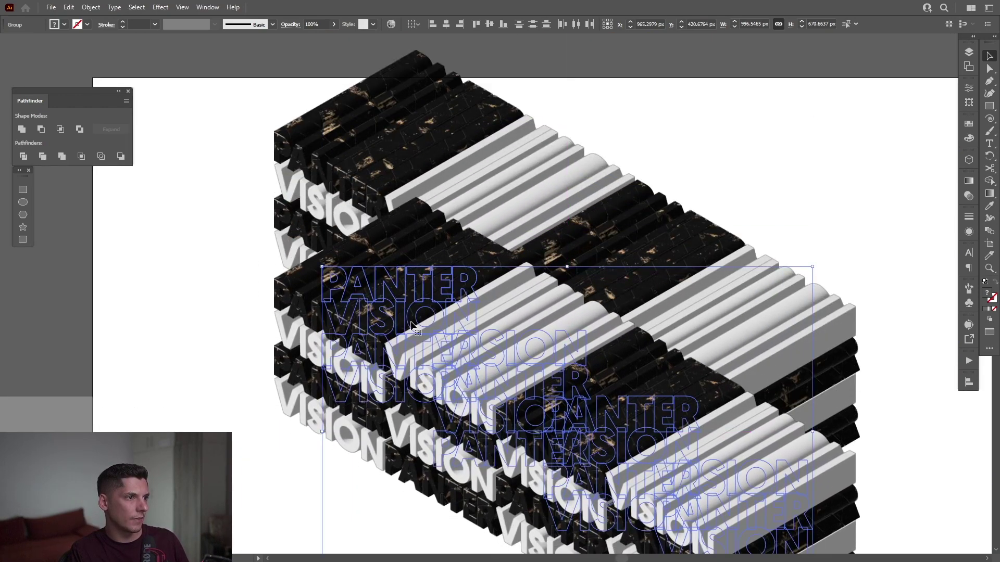
right_click(412, 323)
mouse_move(504, 446)
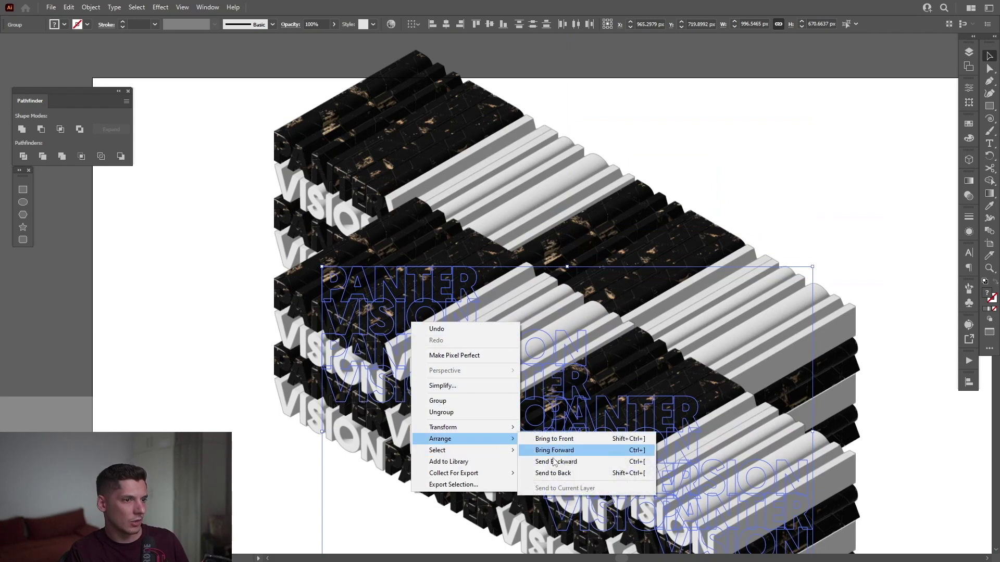
click(562, 473)
Nudge the duplicated four rows up until they close the gap beneath the upper stack.
key(Up)
key(Up)
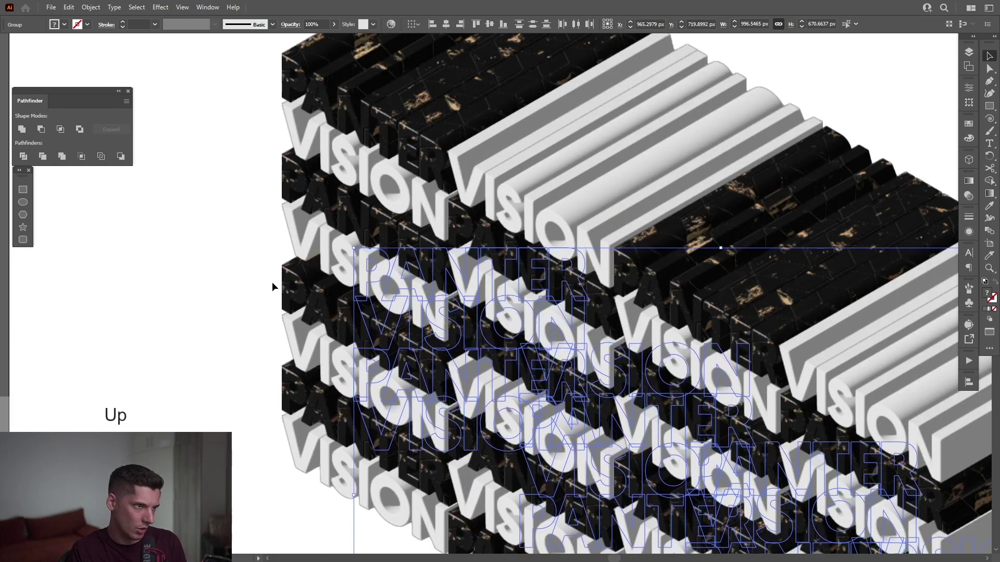
key(Up)
key(Up)
key(Up)
key(Up)
key(Up)
key(Up)
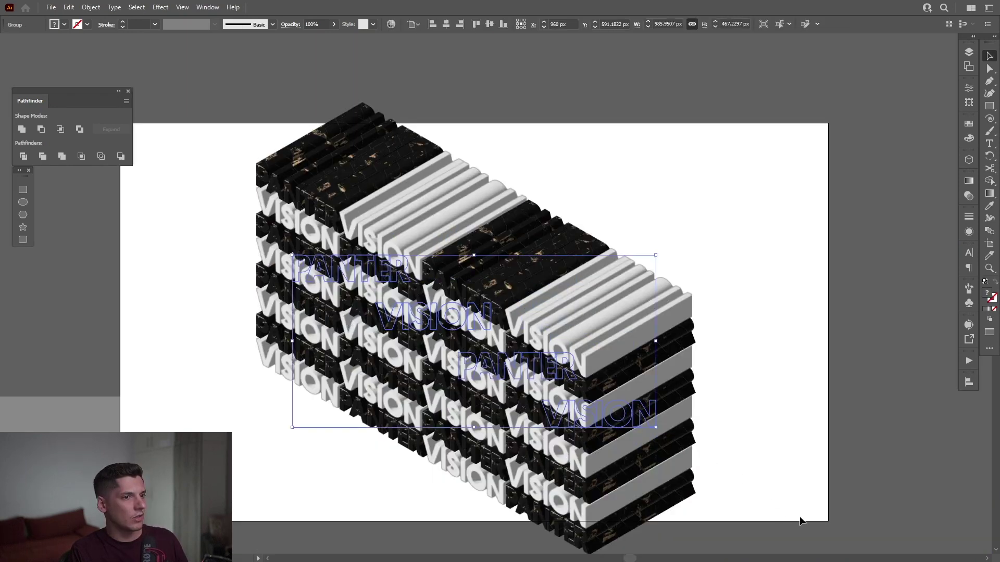
Select all eight stacked rows and ungroup them into separate words.
drag(802, 521, 323, 151)
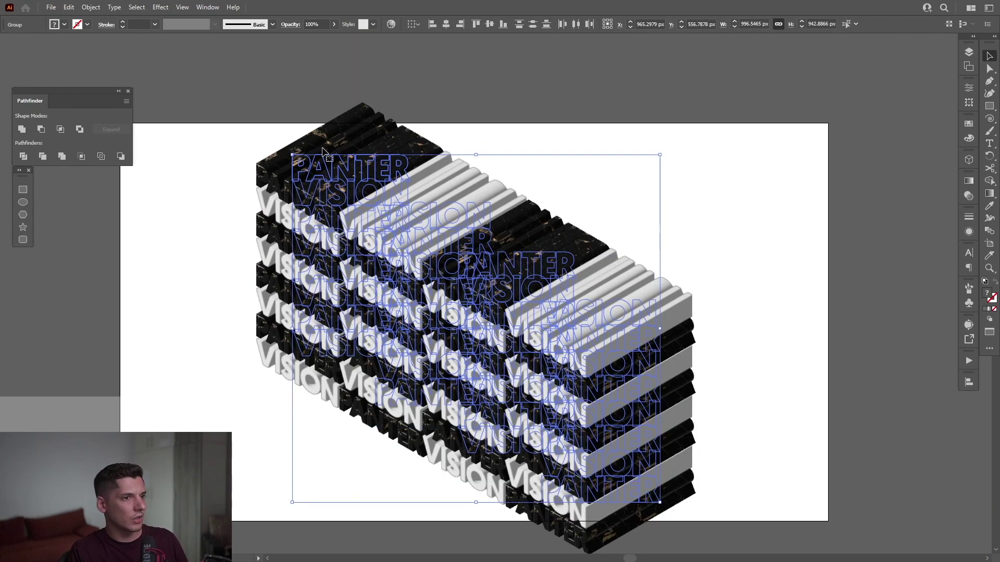
click(532, 25)
drag(844, 116, 298, 507)
right_click(427, 261)
click(480, 359)
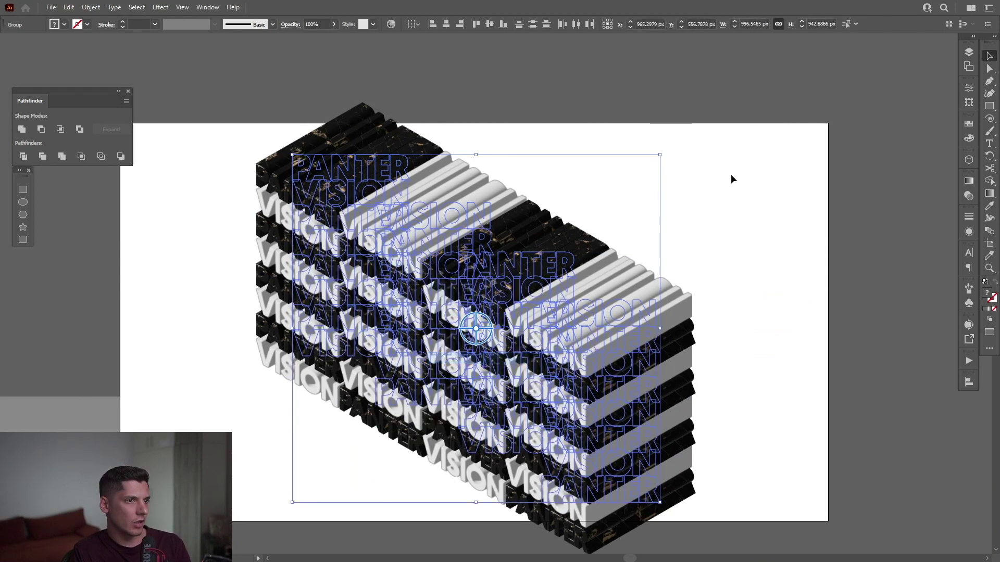
click(732, 179)
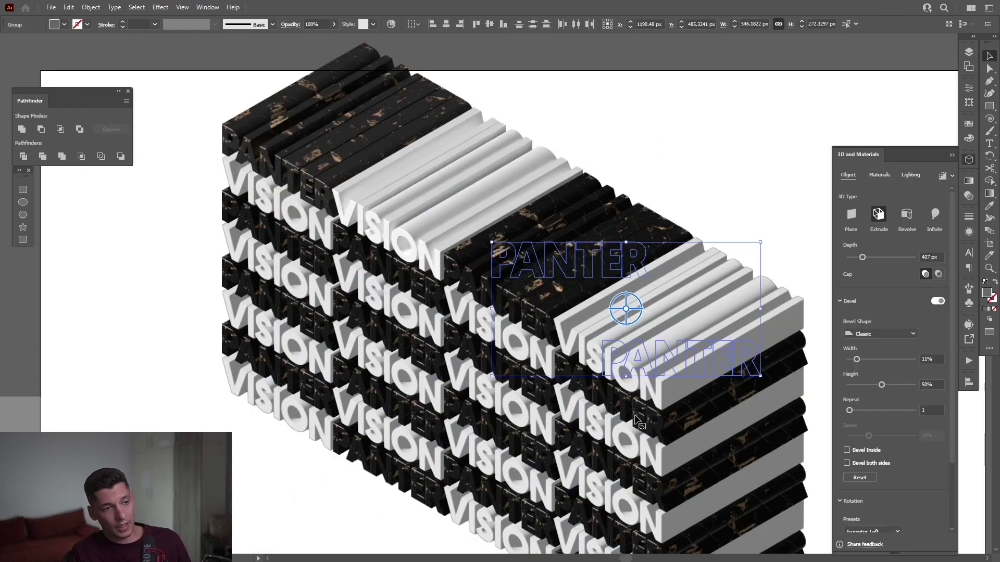
Render the top row's second PANTER and the second row's last PANTER with ray tracing.
scroll(635, 419, up, 1)
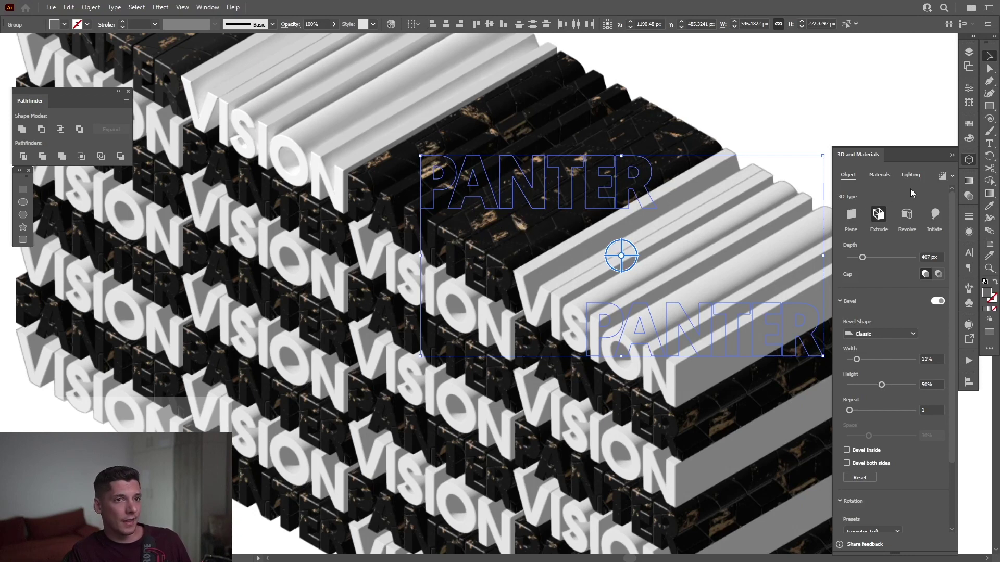
click(943, 177)
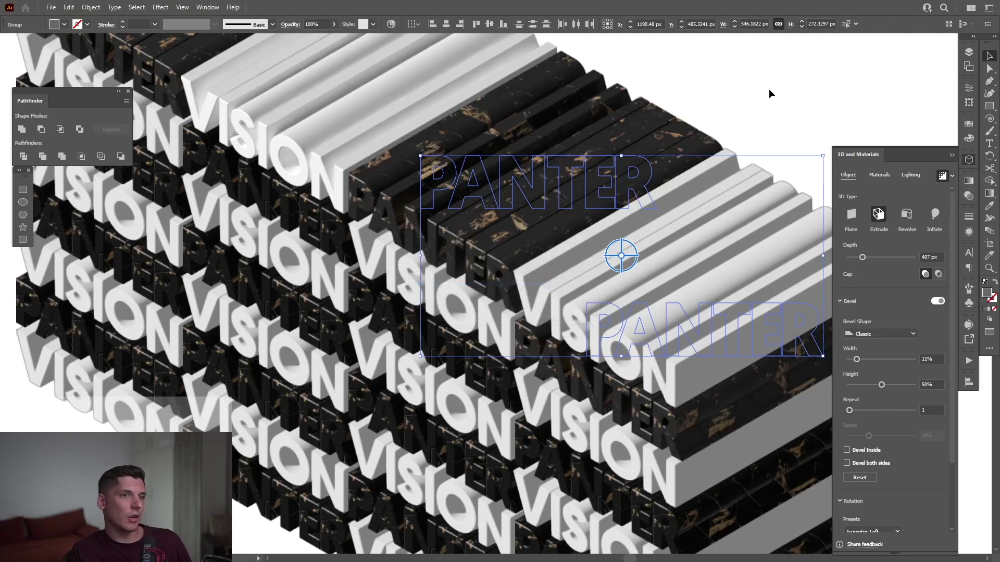
key(space)
drag(738, 81, 699, 125)
scroll(698, 129, down, 5)
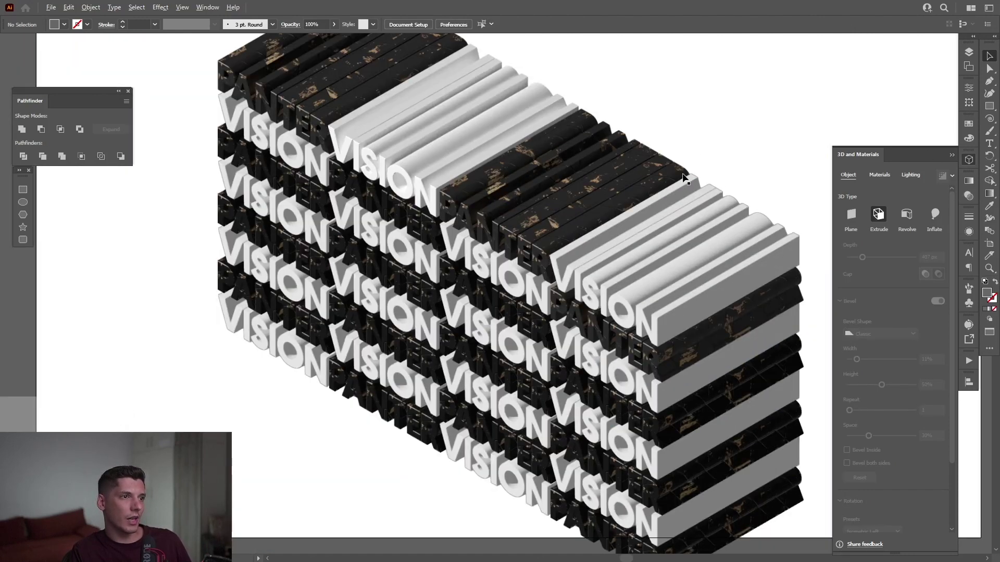
Render the four VISION extrusions at the front corner of the stack with ray tracing.
click(660, 234)
scroll(672, 322, up, 2)
drag(671, 322, 620, 425)
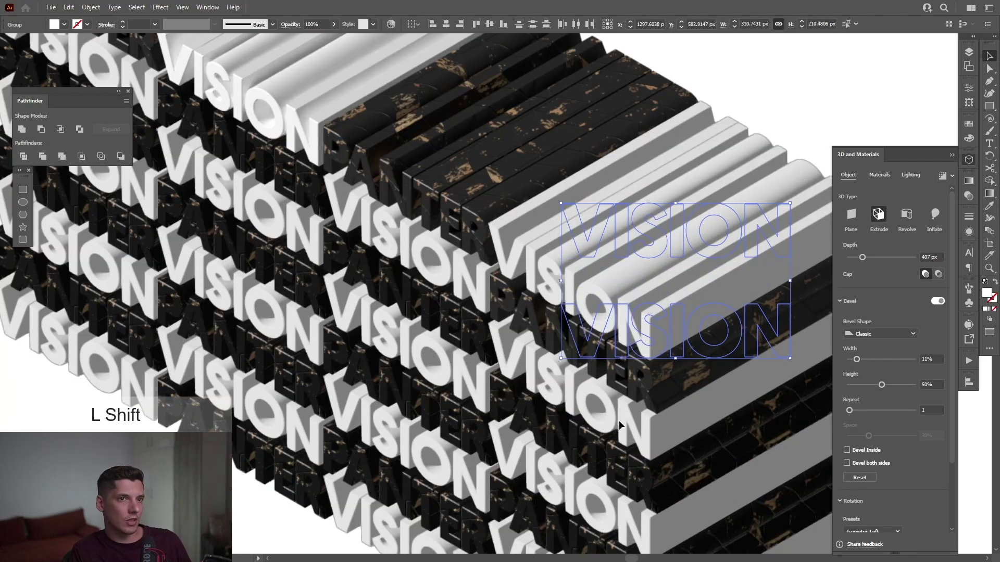
key(space)
drag(675, 328, 634, 218)
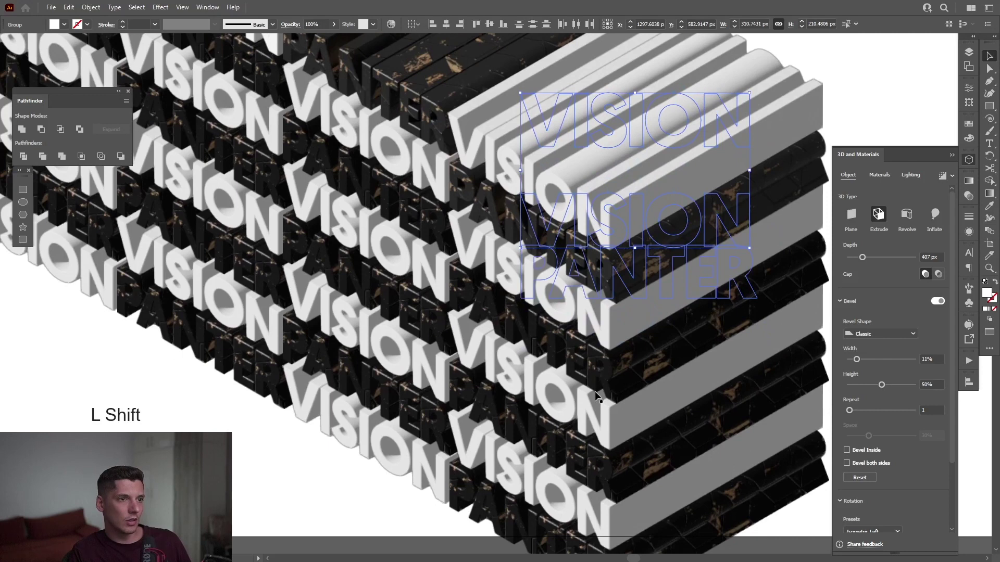
shift+click(597, 414)
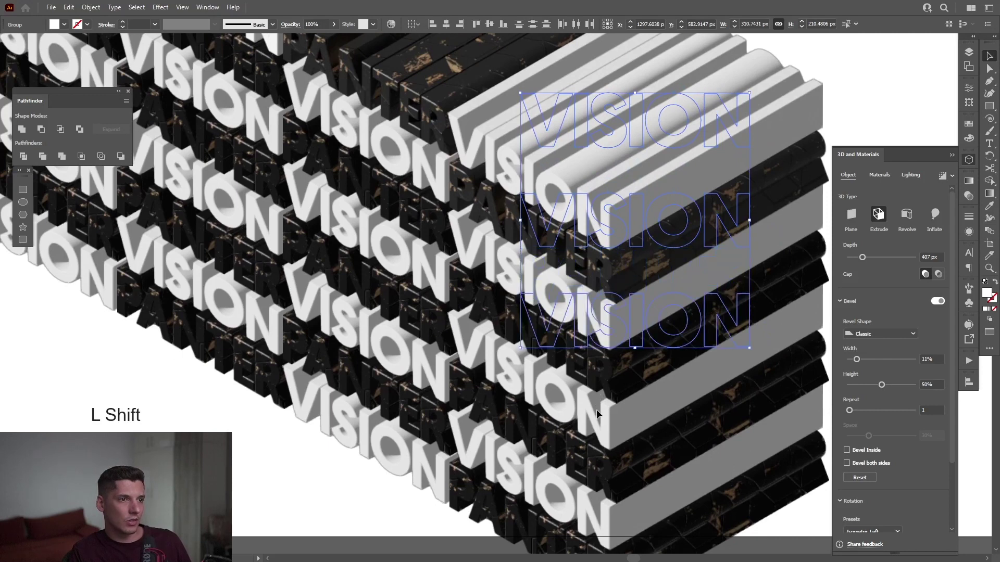
shift+click(588, 503)
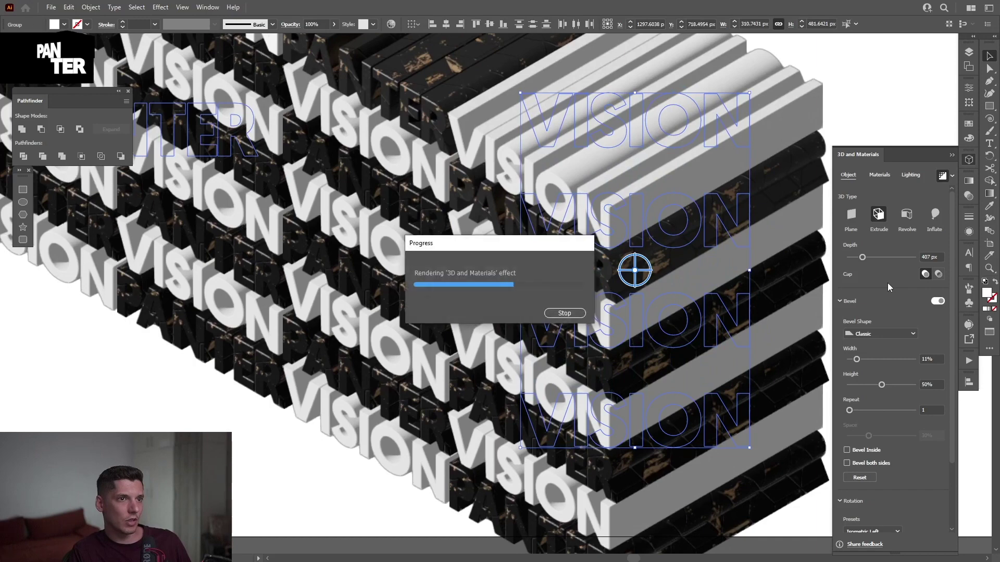
click(889, 113)
key(space)
drag(889, 113, 868, 98)
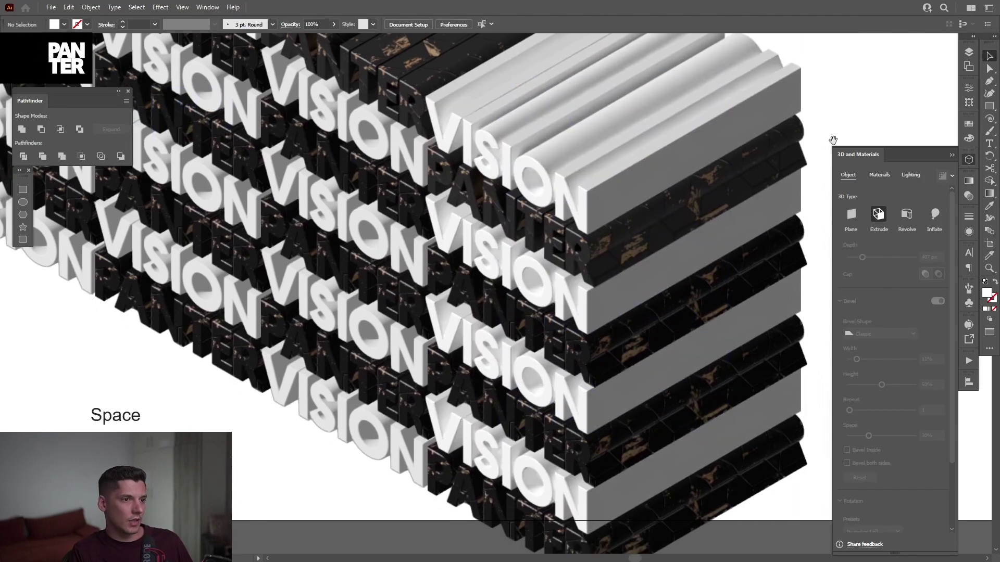
Render the remaining PANTER extrusions at the front corner of the stack with ray tracing.
key(shift)
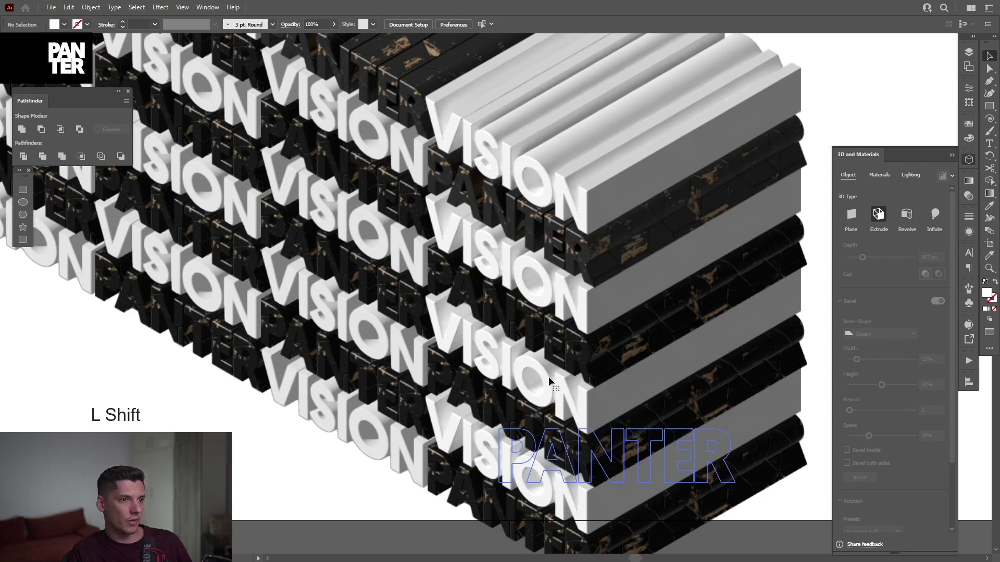
shift+click(550, 381)
click(896, 94)
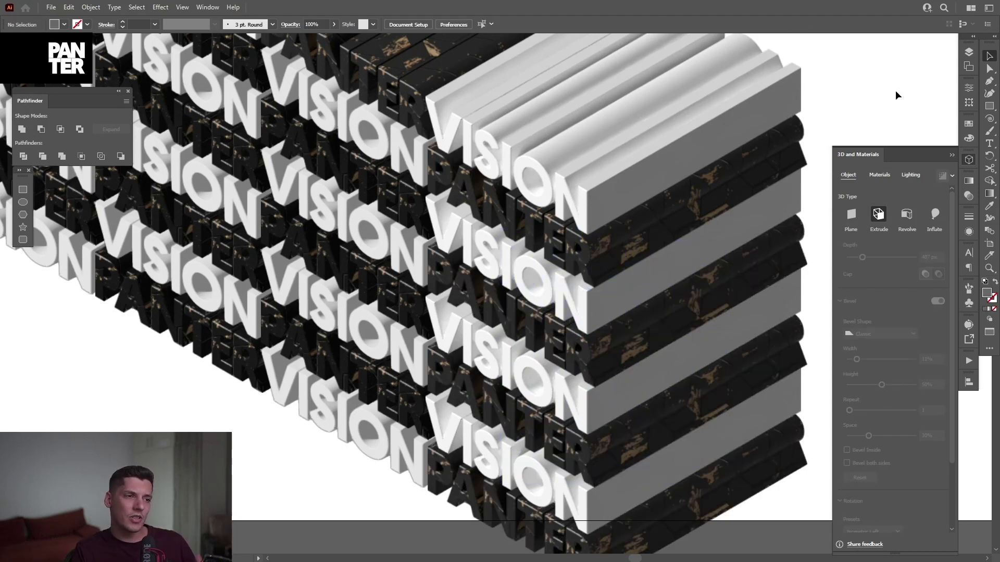